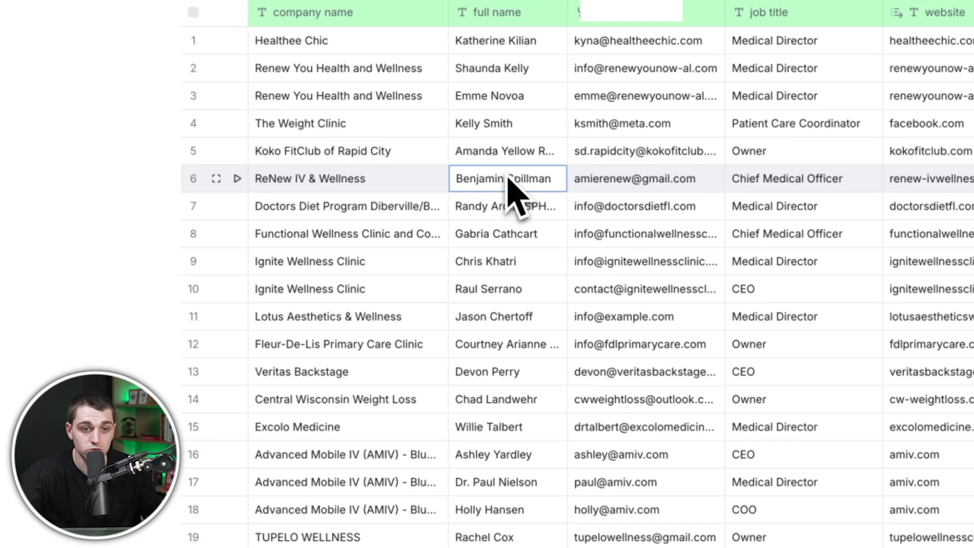
Step: Scroll down through the leads table
{"action": "scroll", "coordinate": [509, 178], "scroll_direction": "down", "scroll_amount": 5}
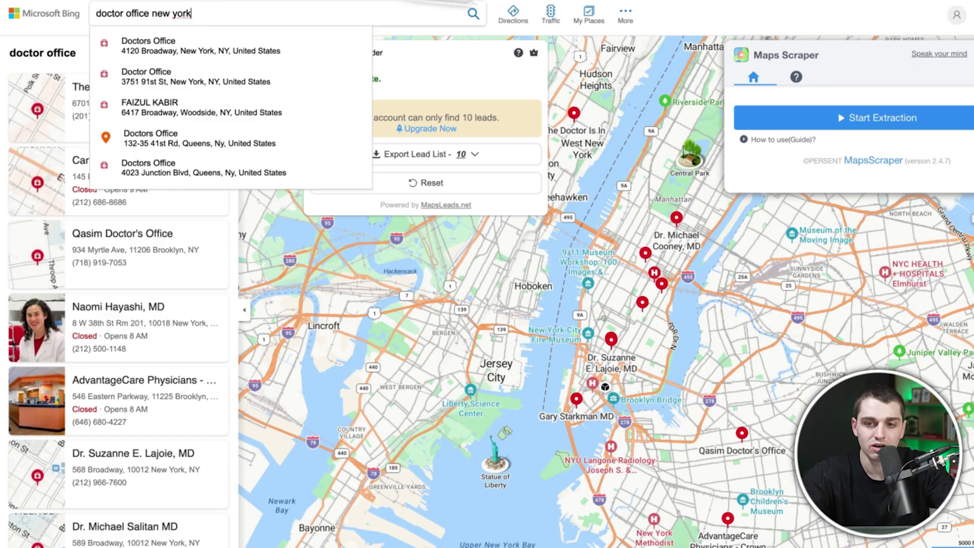
Step: Launch the Maps Scraper extension and search Bing Maps for 'doctor office miami'
{"action": "left_click", "coordinate": [853, 44]}
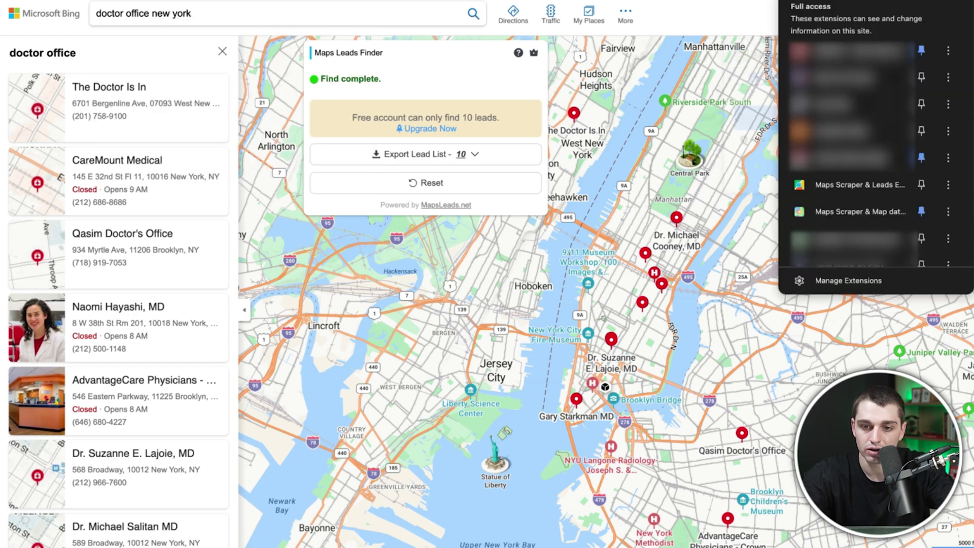
{"action": "left_click", "coordinate": [863, 212]}
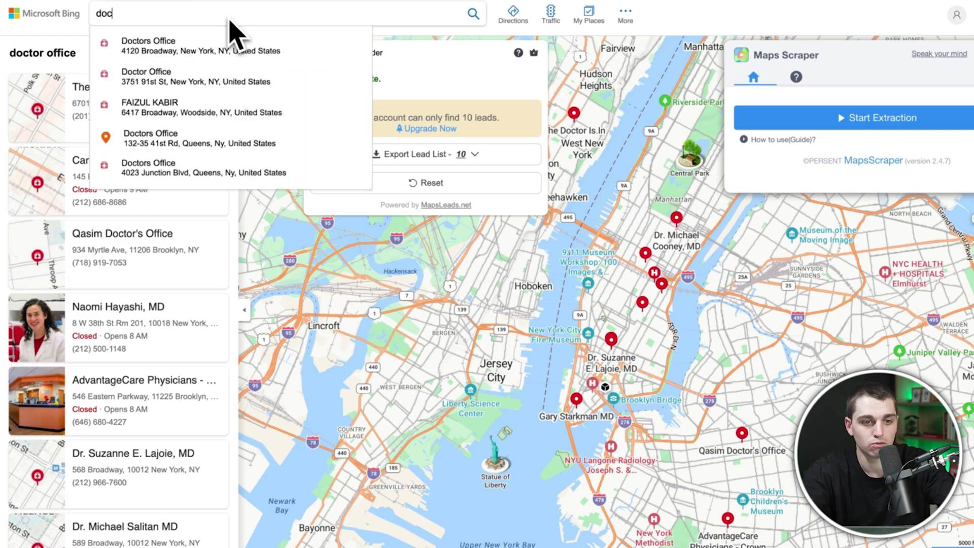
{"action": "left_click", "coordinate": [229, 20]}
{"action": "type", "text": "doctor office miami"}
{"action": "key", "text": "Return"}
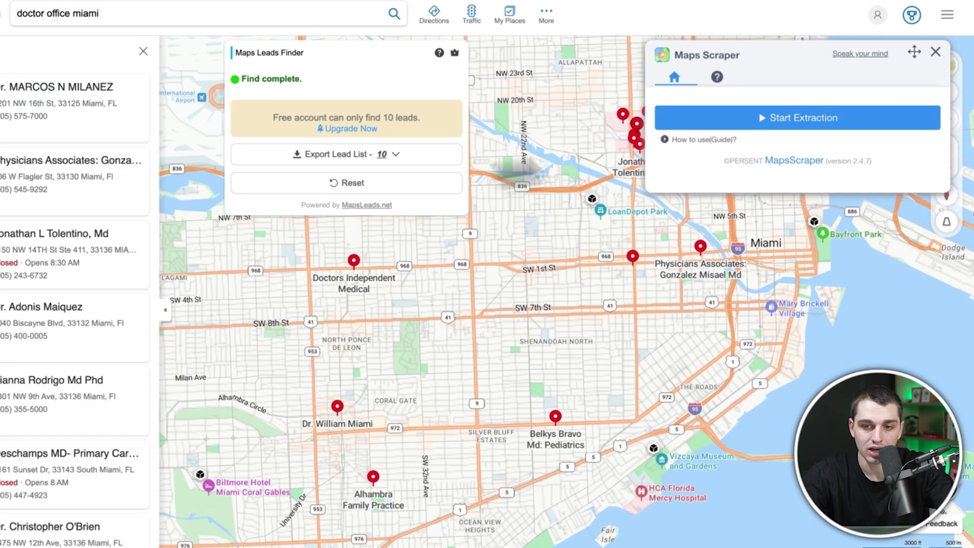
Step: Extract the Miami doctor-office leads, dismiss the rating request, and open the exported CSV
{"action": "left_click", "coordinate": [768, 121]}
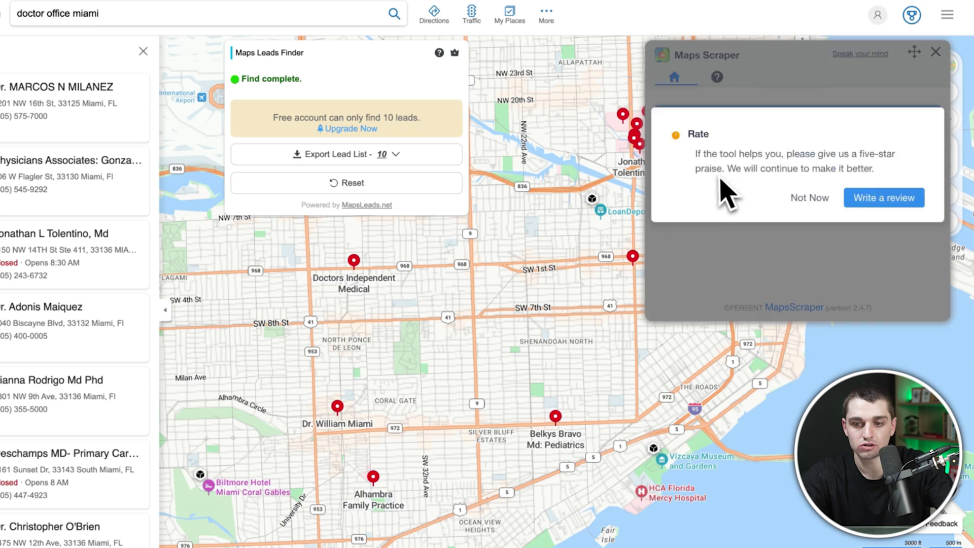
{"action": "left_click", "coordinate": [810, 198]}
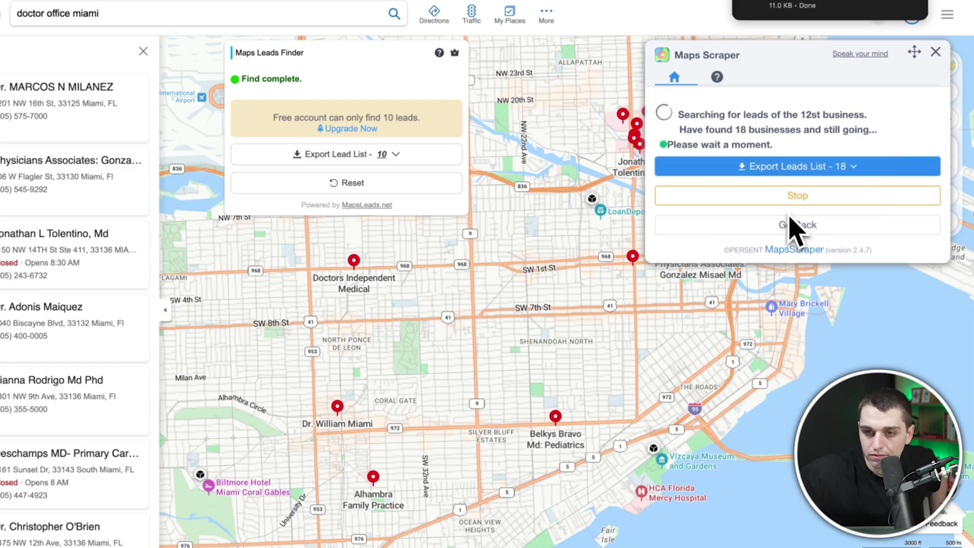
{"action": "left_click", "coordinate": [840, 13]}
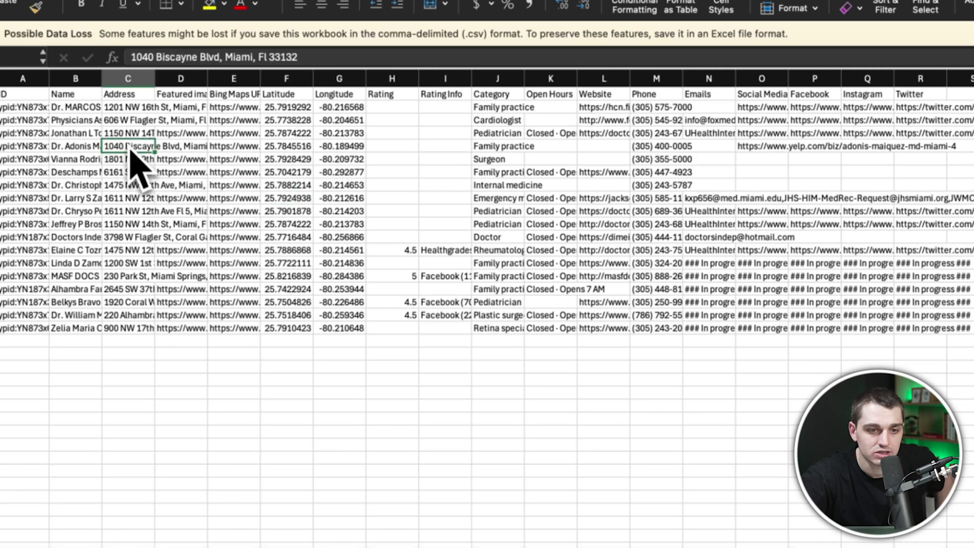
Step: Widen the Name (B) and Website (L) columns so full names and URLs show
{"action": "left_click_drag", "start_coordinate": [102, 73], "coordinate": [187, 75]}
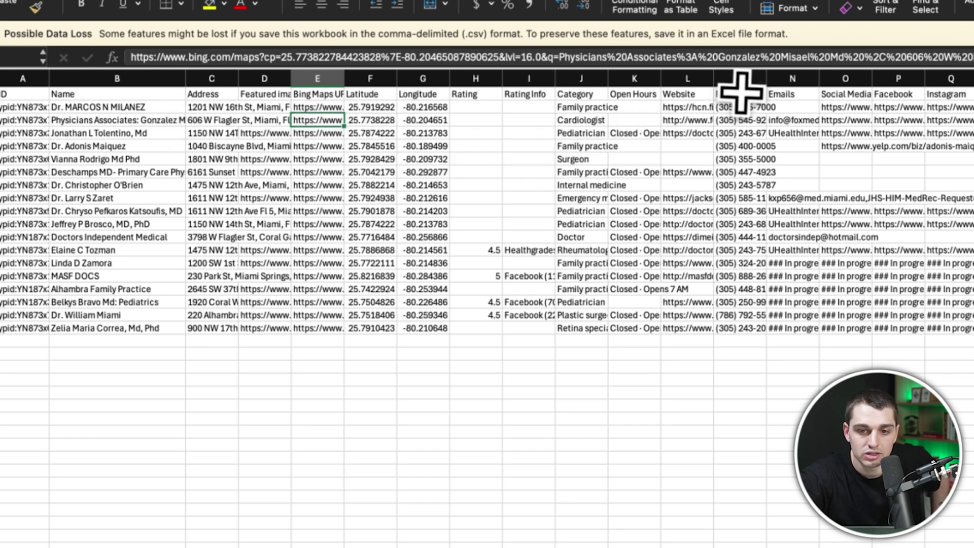
{"action": "left_click_drag", "start_coordinate": [714, 80], "coordinate": [866, 80]}
{"action": "left_click", "coordinate": [725, 162]}
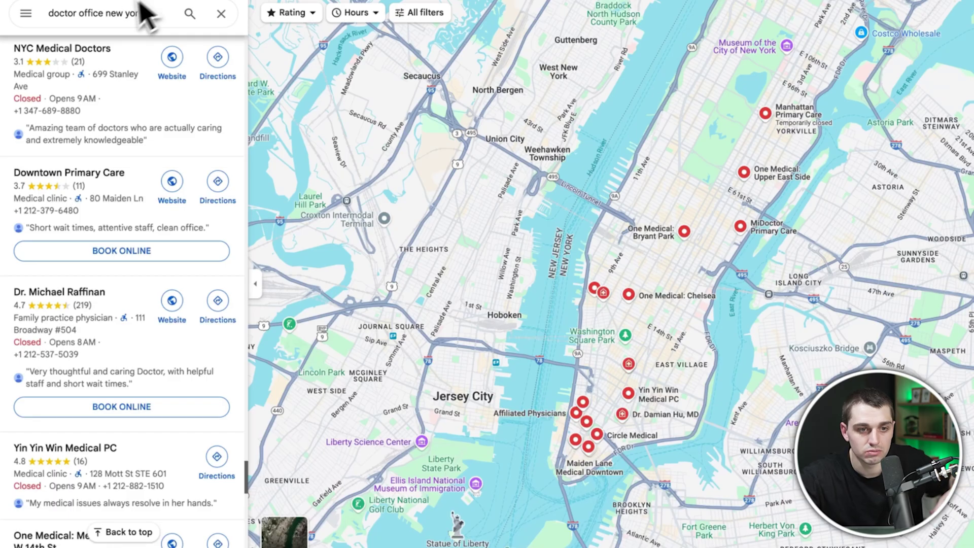
Step: Change the Google Maps query to 'doctor office miami' and scroll through the results
{"action": "left_click_drag", "start_coordinate": [143, 12], "coordinate": [105, 12]}
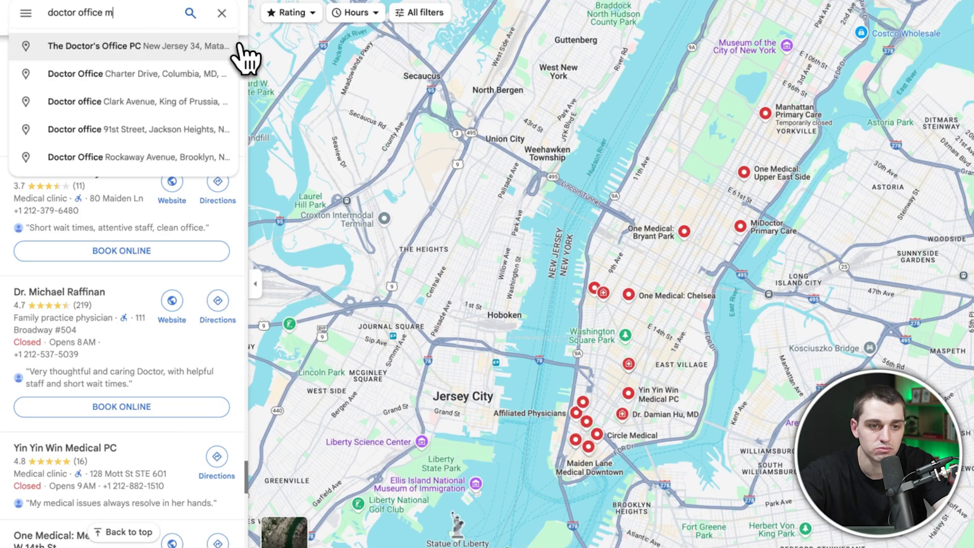
{"action": "type", "text": "miami"}
{"action": "key", "text": "Return"}
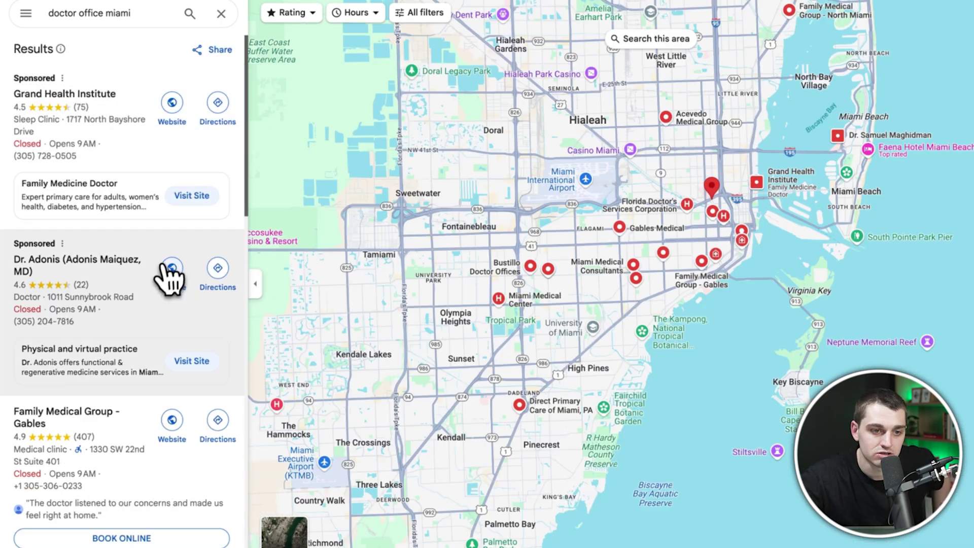
{"action": "scroll", "coordinate": [167, 271], "scroll_direction": "down", "scroll_amount": 10}
{"action": "scroll", "coordinate": [167, 278], "scroll_direction": "down", "scroll_amount": 15}
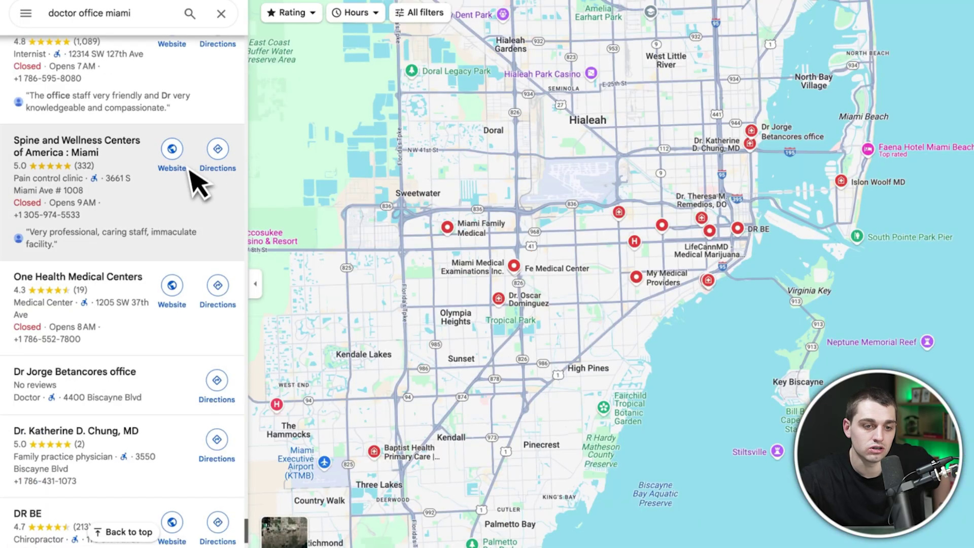
{"action": "scroll", "coordinate": [146, 257], "scroll_direction": "down", "scroll_amount": 10}
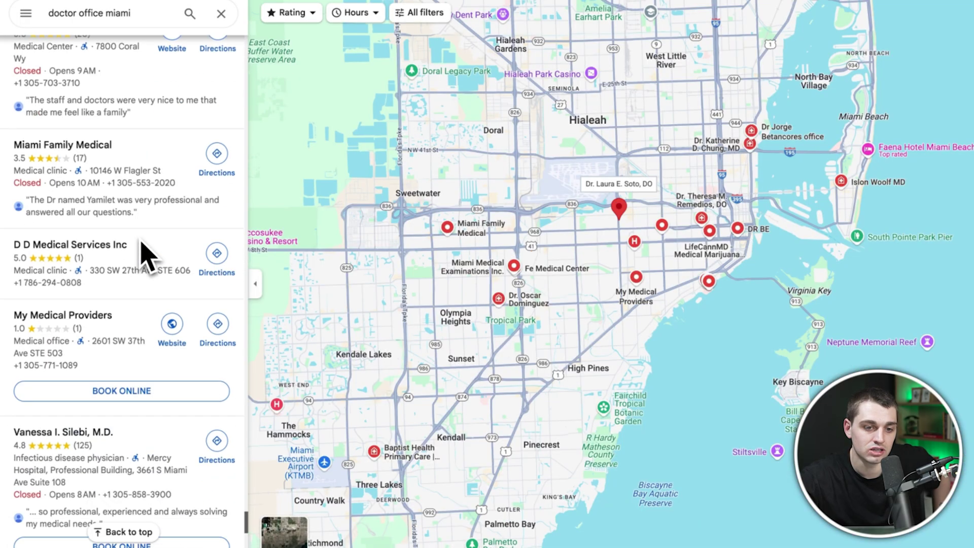
{"action": "scroll", "coordinate": [145, 257], "scroll_direction": "down", "scroll_amount": 15}
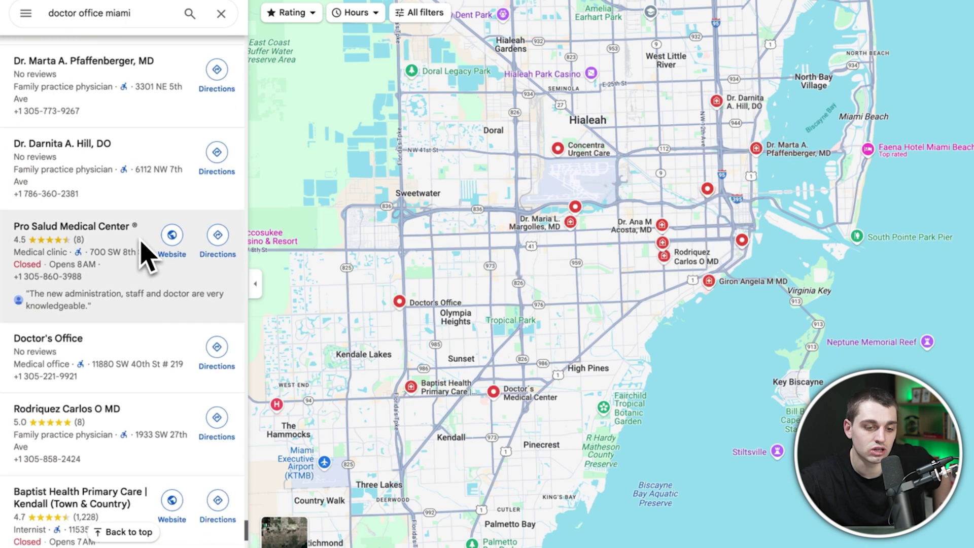
{"action": "scroll", "coordinate": [145, 257], "scroll_direction": "down", "scroll_amount": 15}
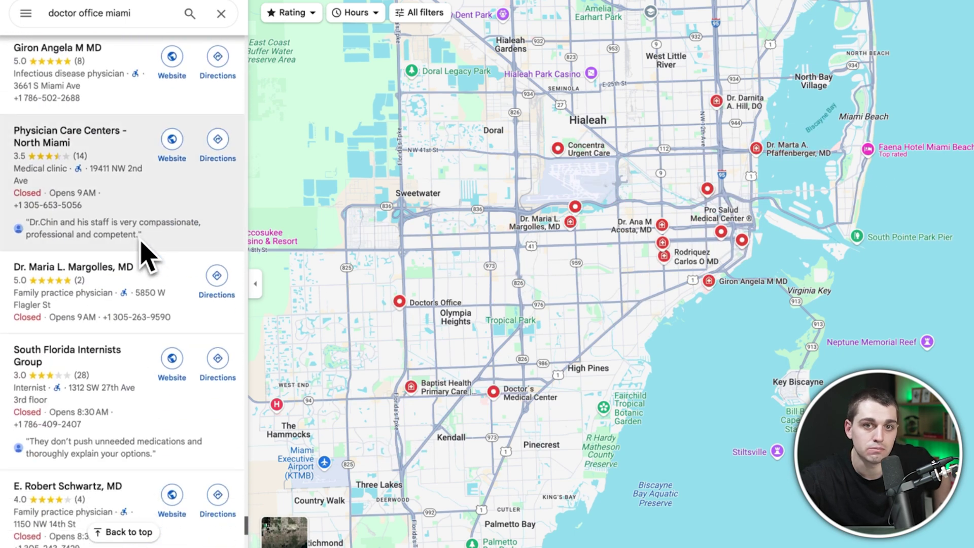
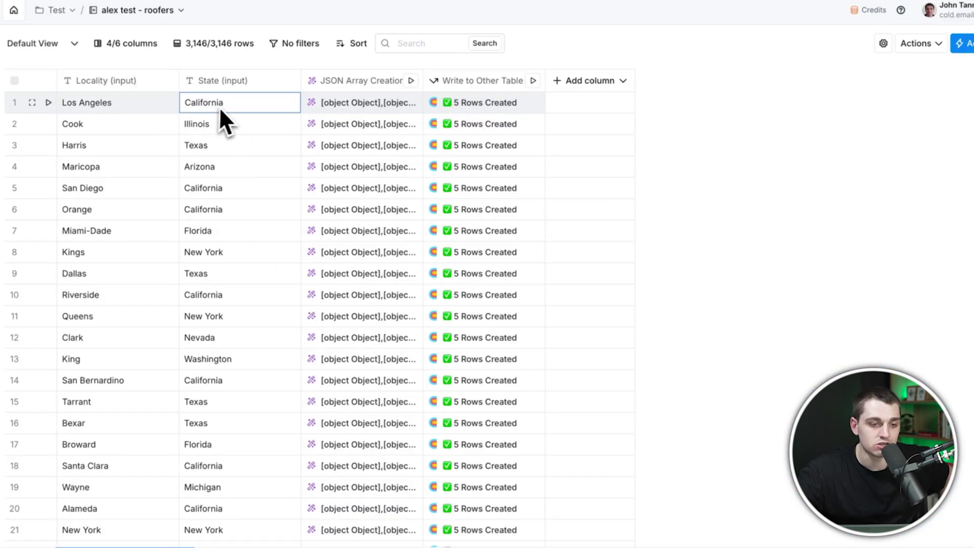
Step: Open the JSON Array Creation column's settings from the county list
{"action": "left_click", "coordinate": [207, 124]}
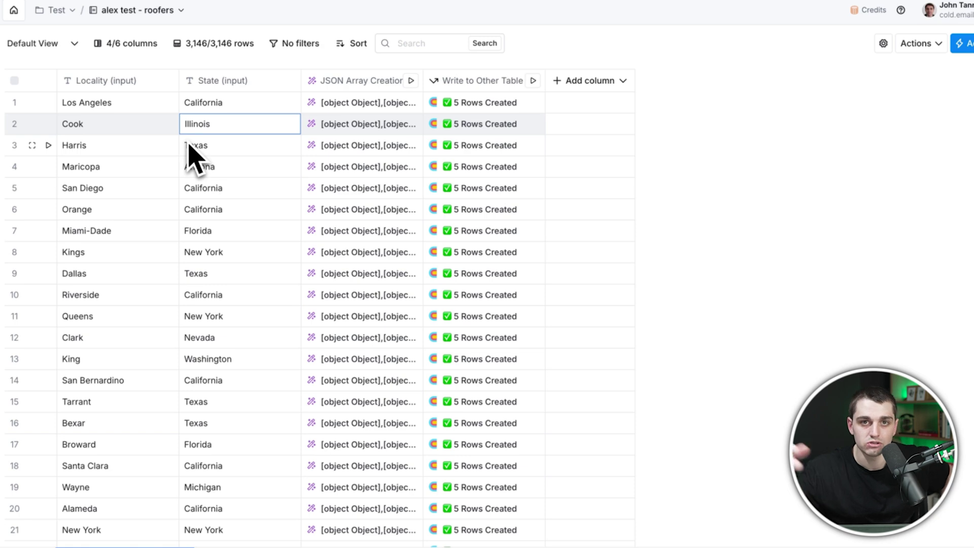
{"action": "left_click", "coordinate": [330, 85]}
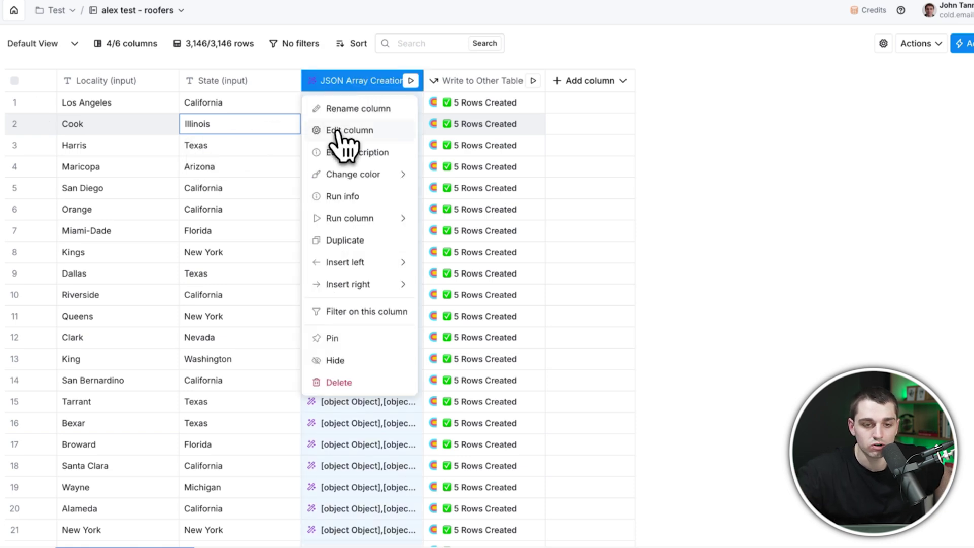
{"action": "left_click", "coordinate": [336, 131]}
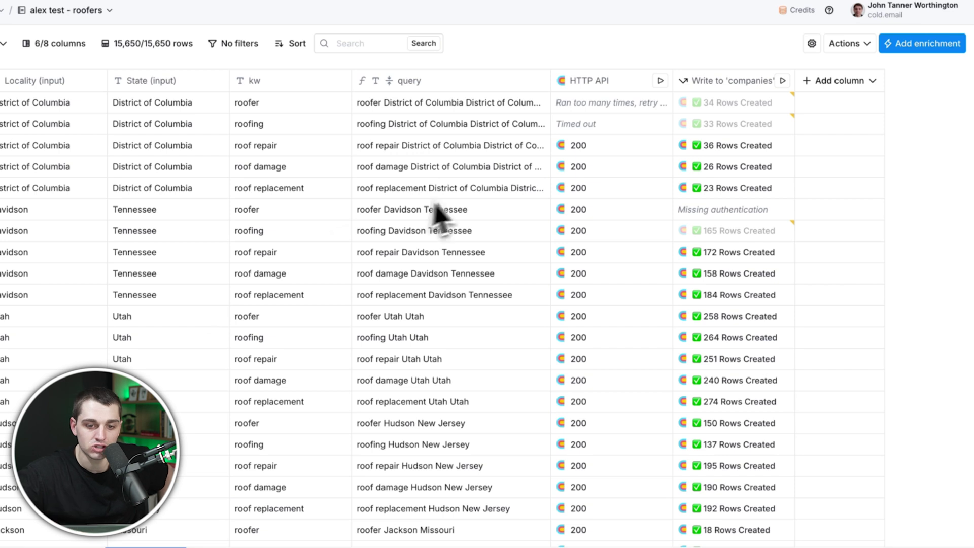
Step: Select the Davidson Tennessee roofer, roofing and roof repair queries and open the HTTP API column settings
{"action": "left_click", "coordinate": [438, 210]}
{"action": "left_click", "coordinate": [434, 234]}
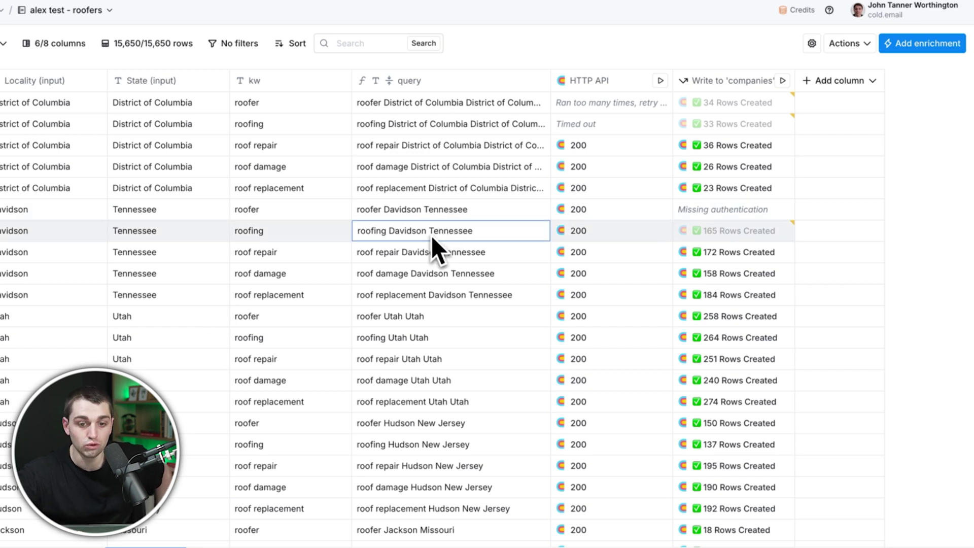
{"action": "left_click", "coordinate": [434, 254]}
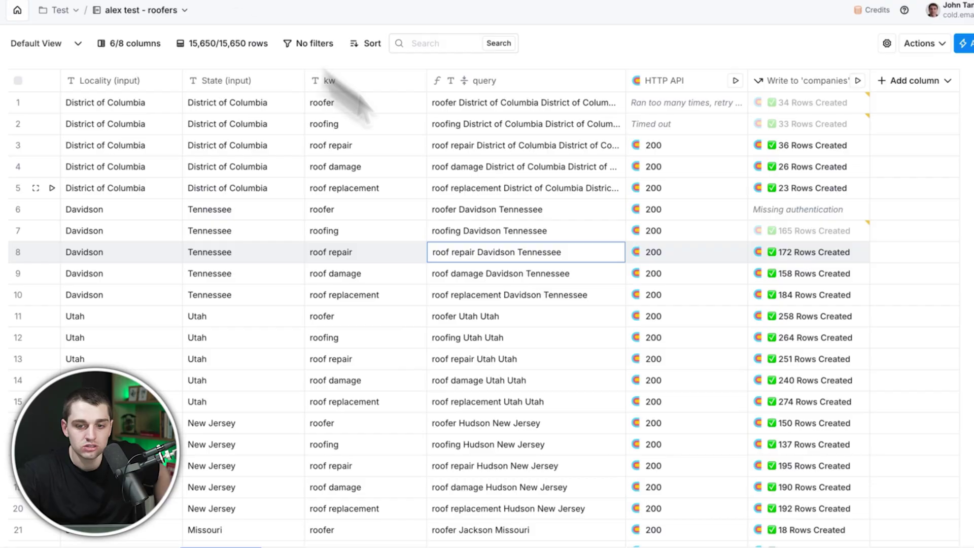
{"action": "left_click", "coordinate": [685, 82]}
{"action": "left_click", "coordinate": [612, 130]}
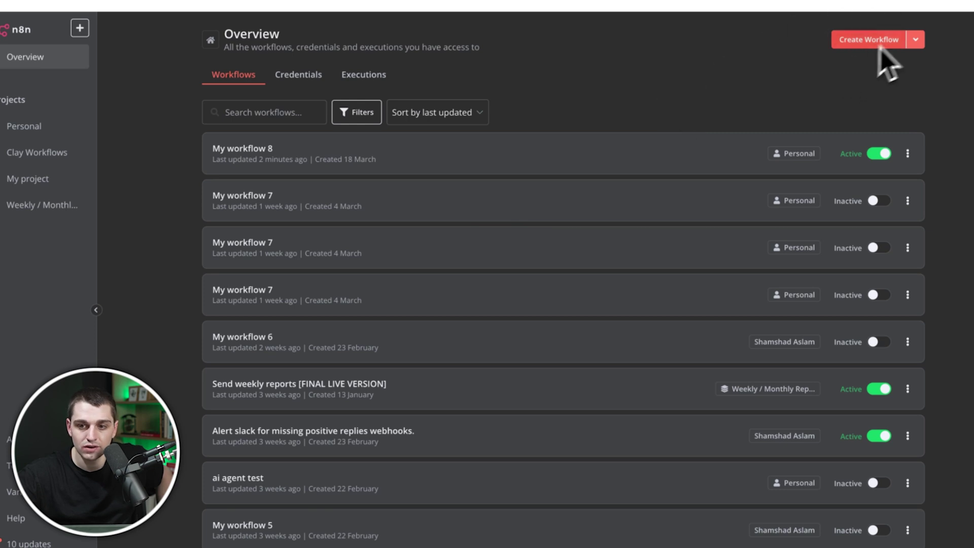
Step: Create a new n8n workflow and import the webhook workflow from a file
{"action": "left_click", "coordinate": [850, 47]}
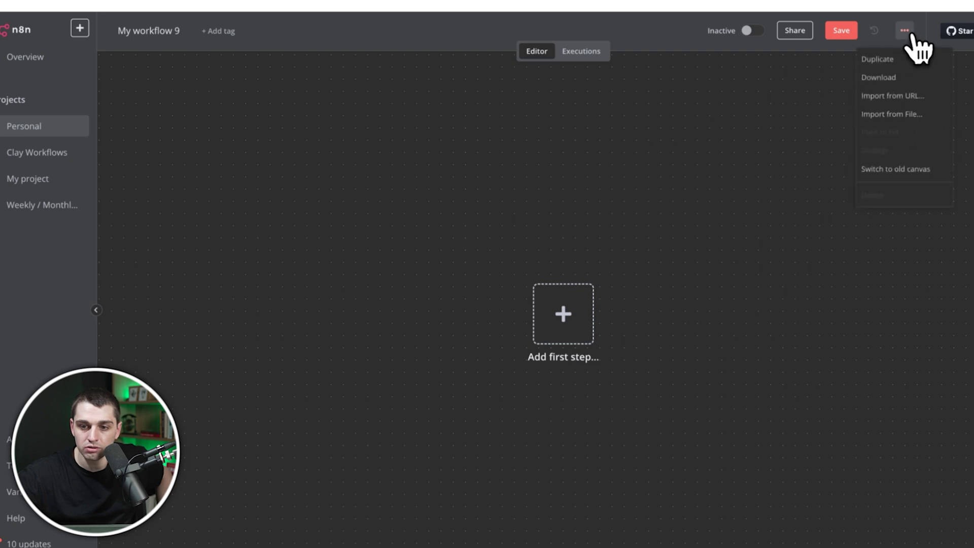
{"action": "left_click", "coordinate": [906, 113]}
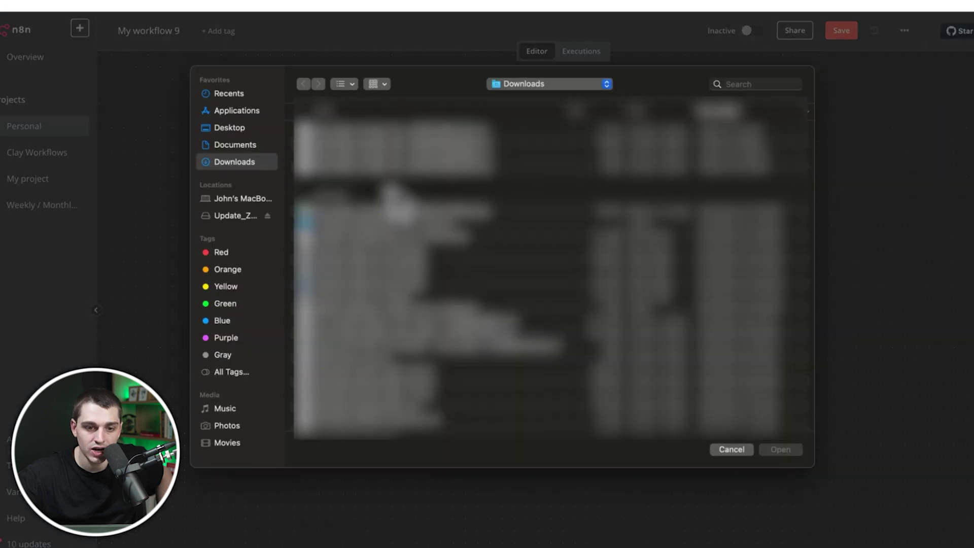
{"action": "scroll", "coordinate": [391, 299], "scroll_direction": "down", "scroll_amount": 1}
{"action": "left_click", "coordinate": [398, 235]}
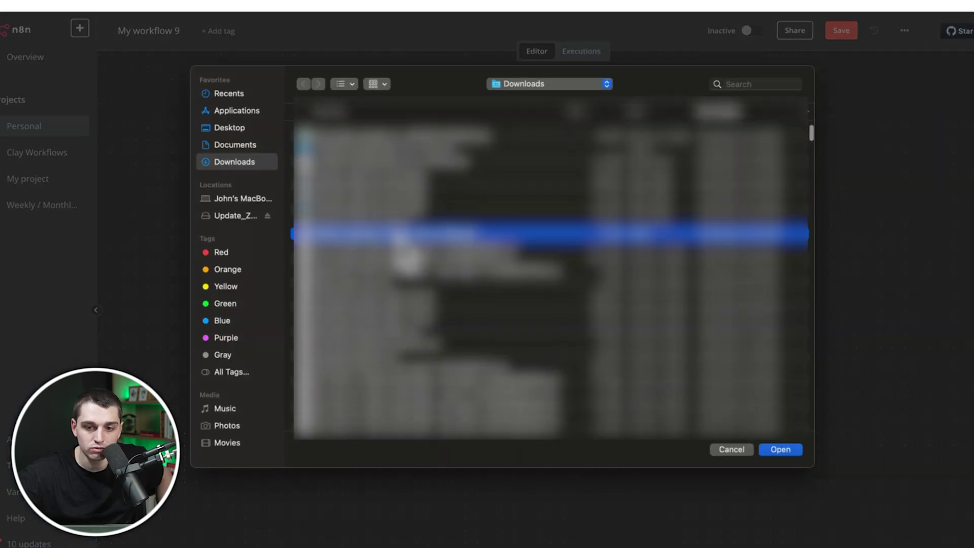
{"action": "left_click", "coordinate": [781, 448]}
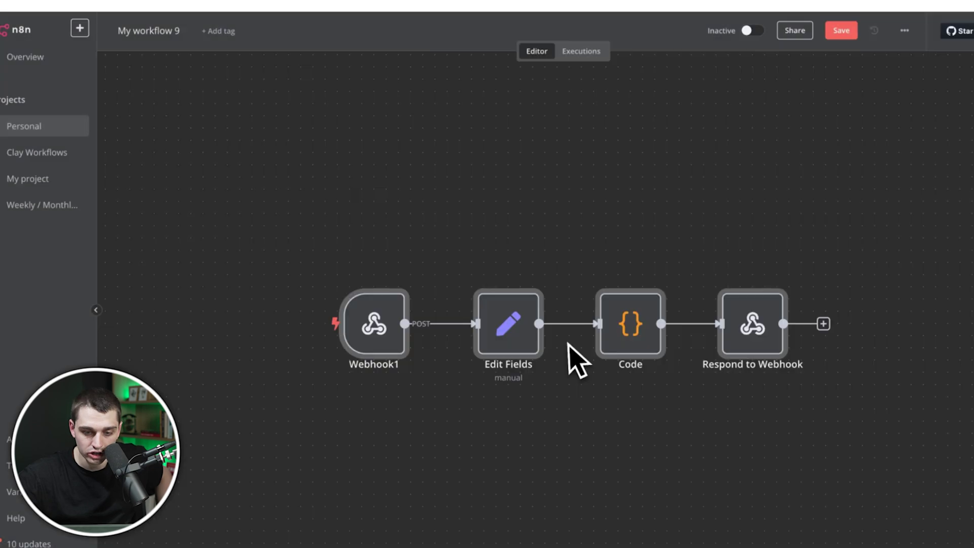
Step: Show the Webhook1 node's production URL
{"action": "double_click", "coordinate": [369, 336]}
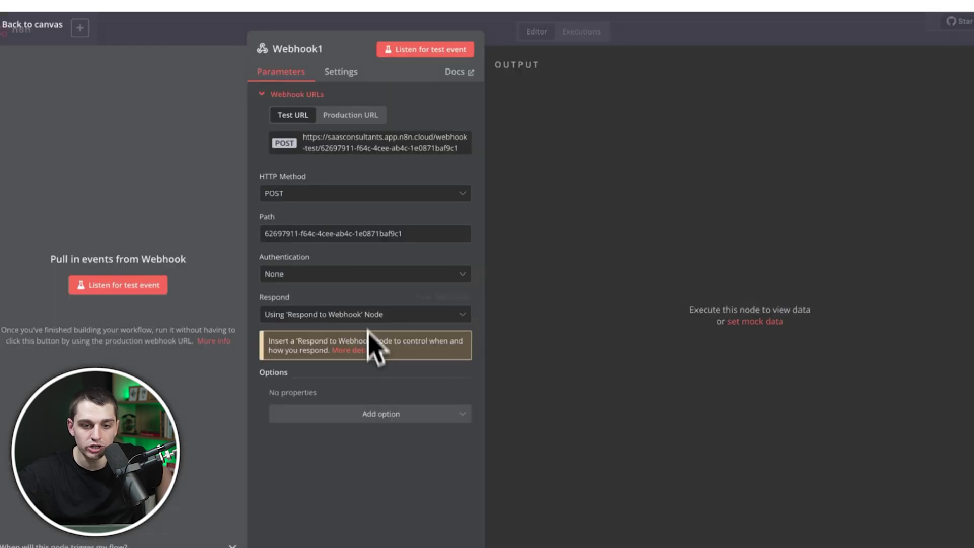
{"action": "left_click", "coordinate": [355, 117]}
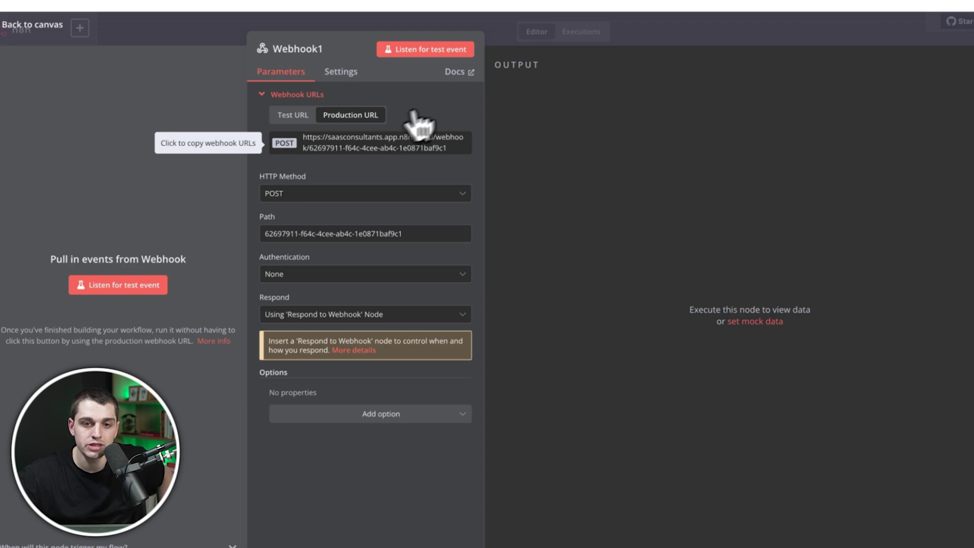
{"action": "left_click", "coordinate": [421, 6]}
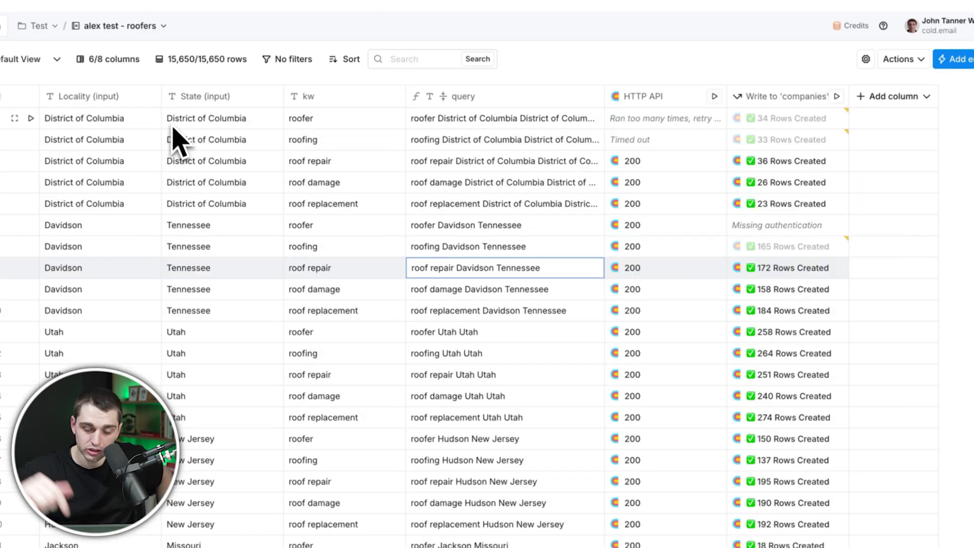
Step: Set the HTTP API Endpoint to the n8n production webhook URL and save without running
{"action": "left_click", "coordinate": [635, 100]}
{"action": "left_click", "coordinate": [631, 147]}
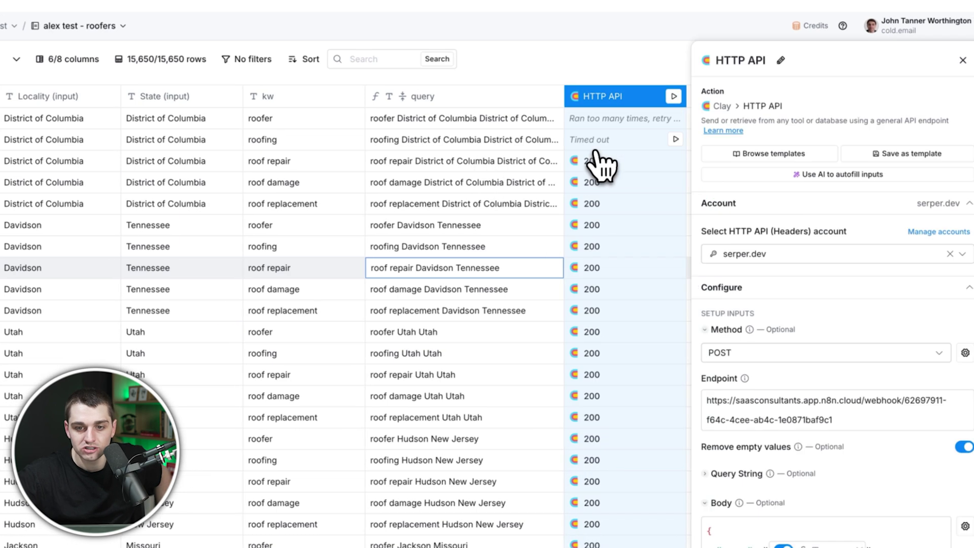
{"action": "left_click", "coordinate": [837, 421]}
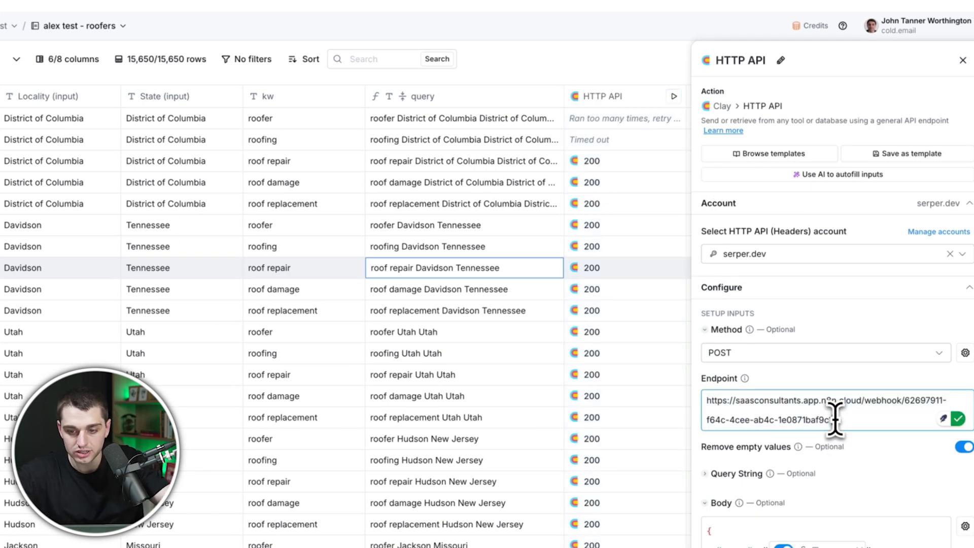
{"action": "scroll", "coordinate": [834, 416], "scroll_direction": "down", "scroll_amount": 5}
{"action": "left_click", "coordinate": [946, 515]}
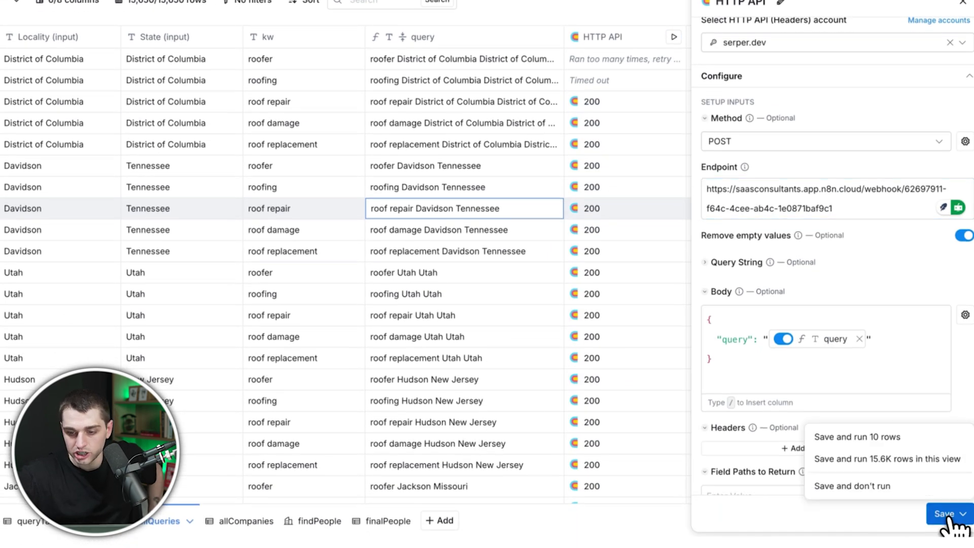
{"action": "left_click", "coordinate": [928, 487]}
Step: Rerun the District of Columbia roof repair and roof damage queries and save the n8n workflow
{"action": "left_click", "coordinate": [674, 101]}
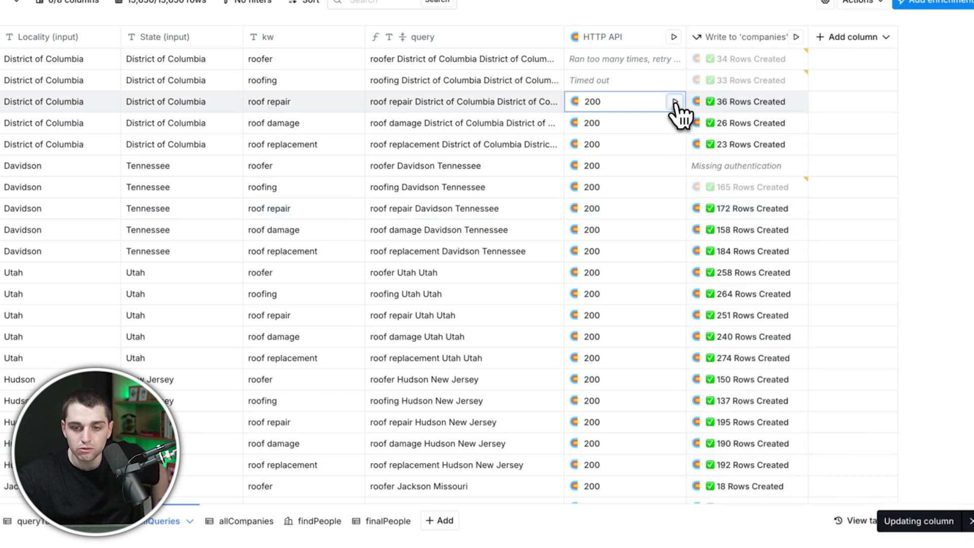
{"action": "left_click", "coordinate": [675, 123]}
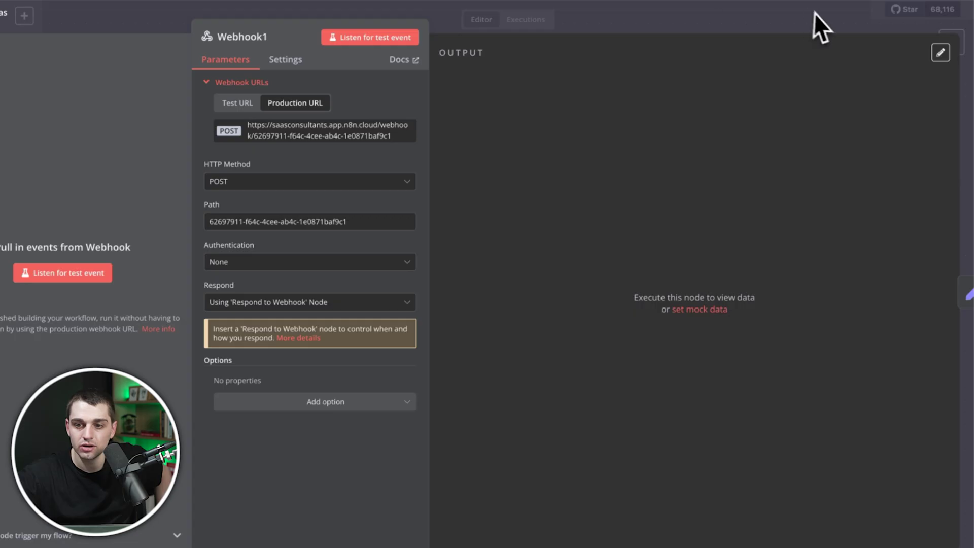
{"action": "left_click", "coordinate": [815, 21]}
{"action": "left_click", "coordinate": [788, 18]}
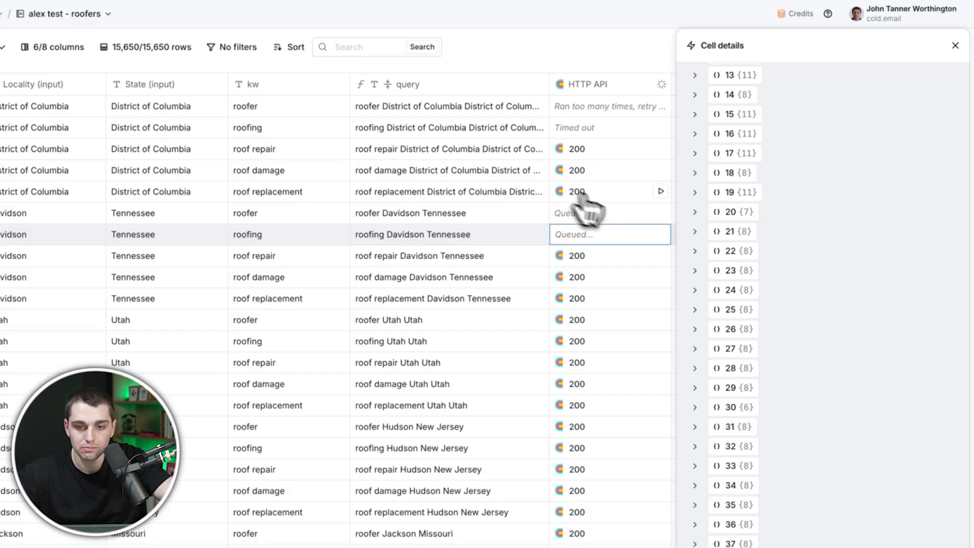
Step: Check the roof replacement row's API response, then rerun the Davidson roof repair and roof damage queries
{"action": "left_click", "coordinate": [581, 195]}
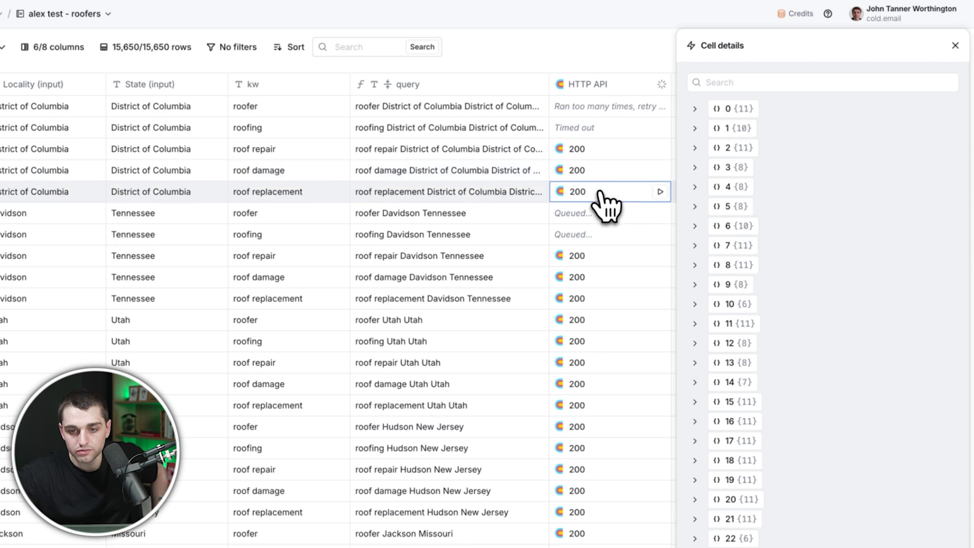
{"action": "left_click", "coordinate": [956, 45]}
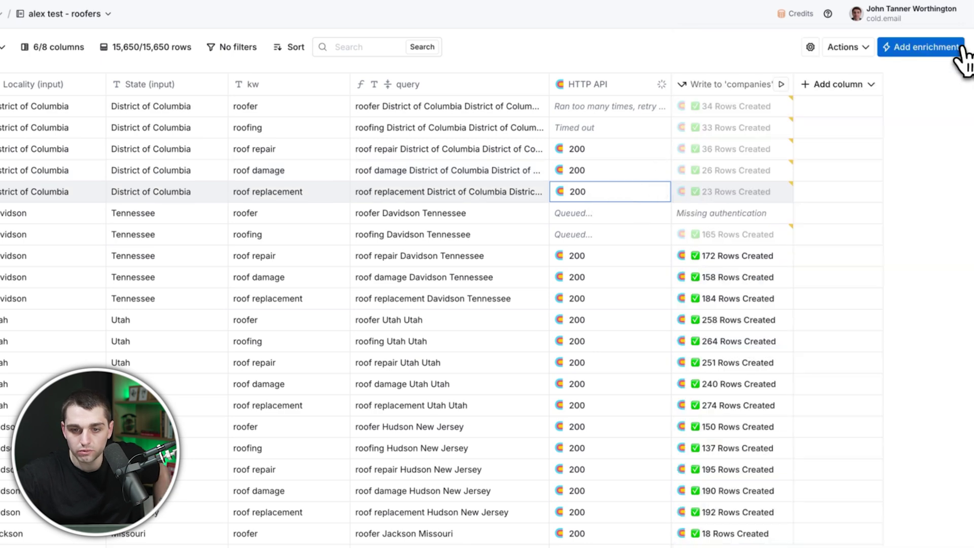
{"action": "left_click", "coordinate": [660, 255]}
{"action": "left_click", "coordinate": [661, 277]}
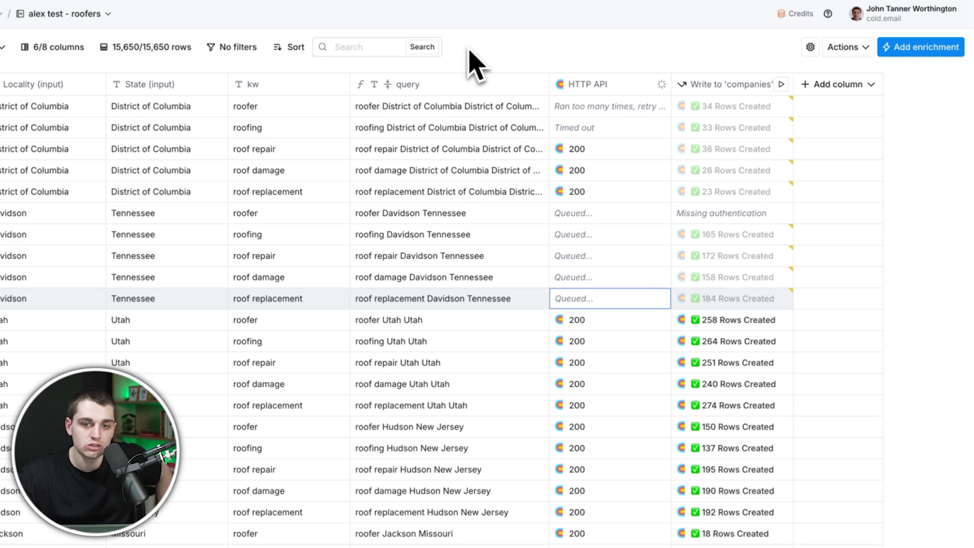
Step: Review the HTTP API column's Content-Type header, then go to the workspace settings
{"action": "left_click", "coordinate": [609, 84]}
{"action": "left_click", "coordinate": [601, 134]}
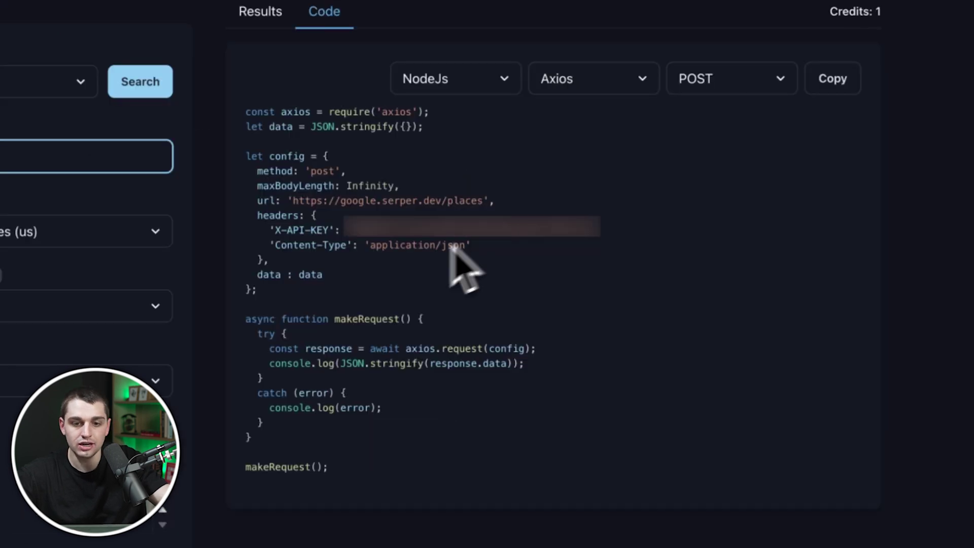
{"action": "left_click_drag", "start_coordinate": [371, 245], "coordinate": [440, 248]}
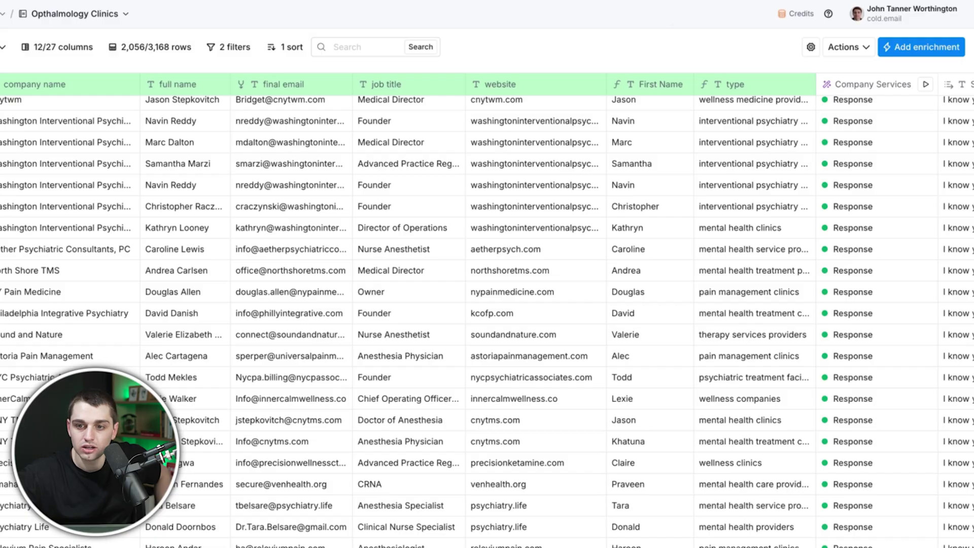
{"action": "left_click", "coordinate": [888, 28]}
{"action": "left_click", "coordinate": [860, 153]}
Step: Start a new HTTP API (Headers) connected account from the Connections list
{"action": "left_click", "coordinate": [94, 162]}
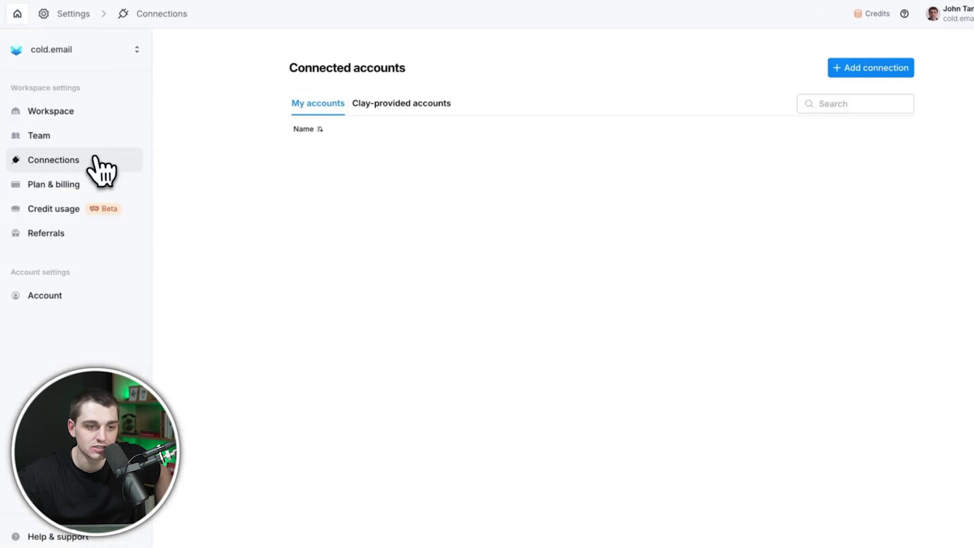
{"action": "left_click", "coordinate": [870, 67]}
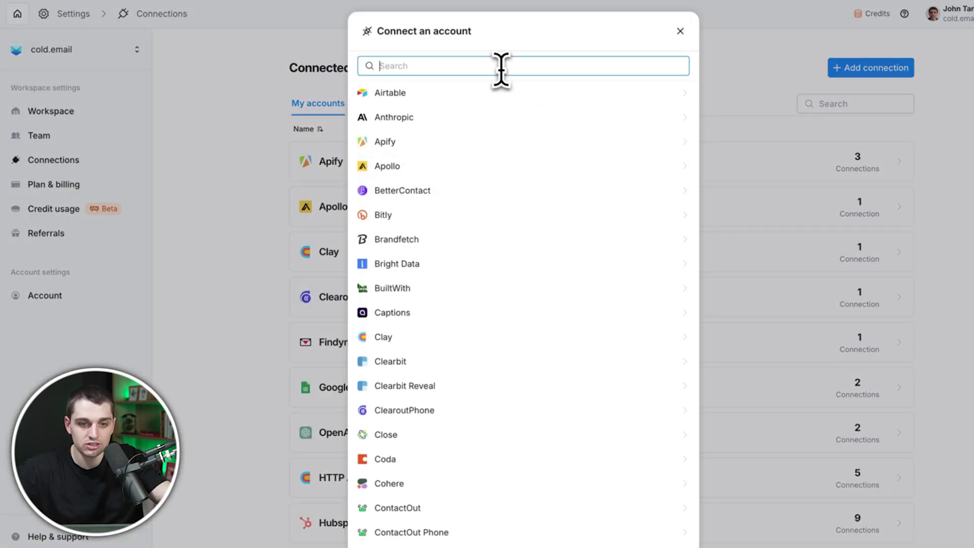
{"action": "type", "text": "http"}
{"action": "left_click", "coordinate": [481, 158]}
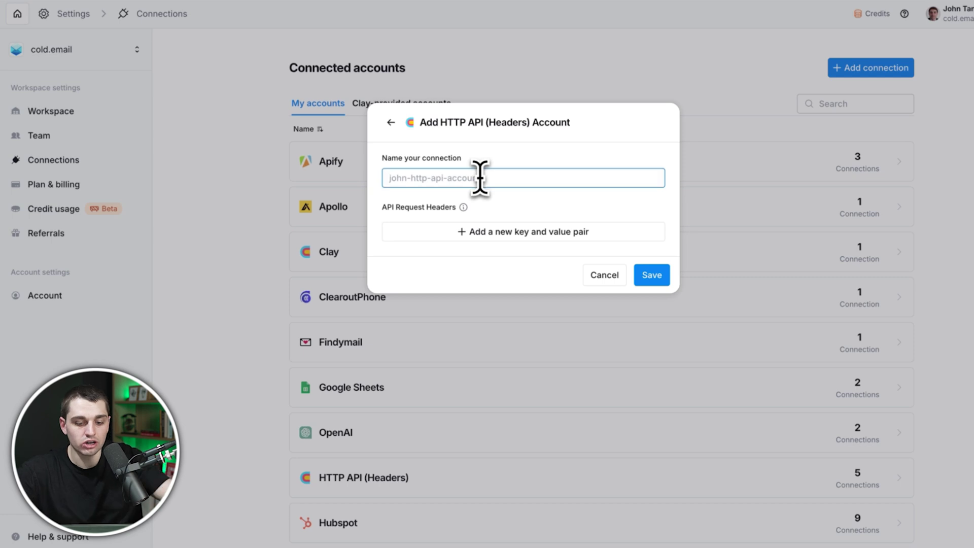
Step: Add header rows and set the header keys to X-API-KEY and Content-Type
{"action": "left_click", "coordinate": [514, 234]}
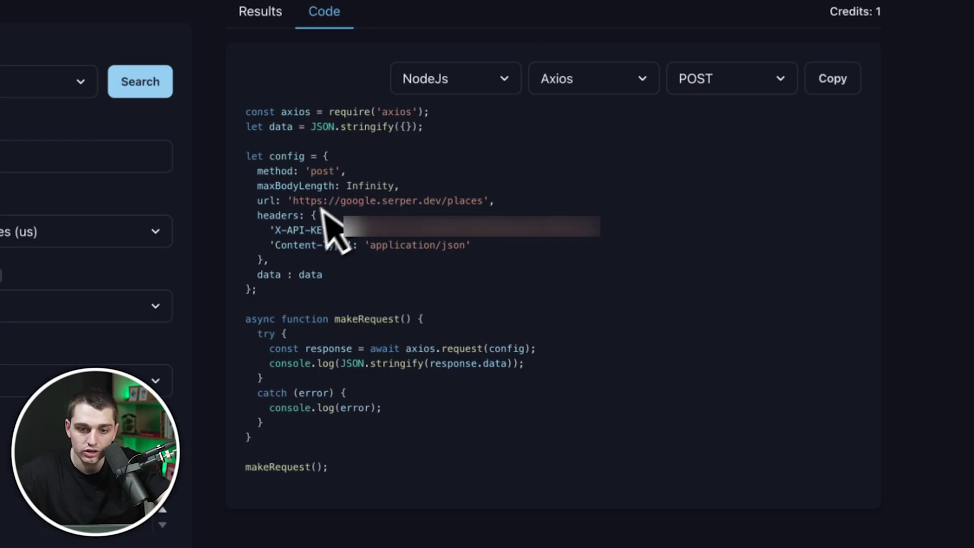
{"action": "left_click_drag", "start_coordinate": [350, 231], "coordinate": [587, 228]}
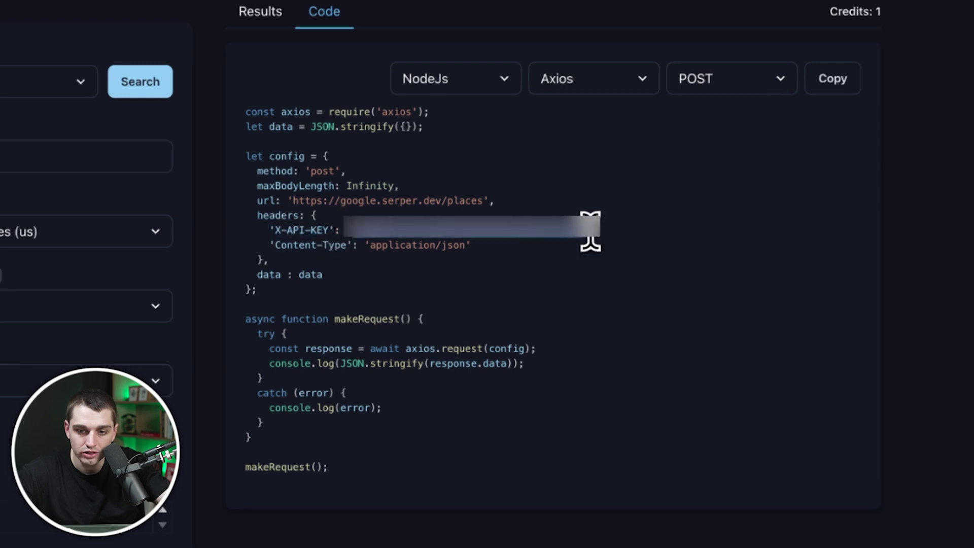
{"action": "left_click", "coordinate": [587, 228]}
{"action": "left_click_drag", "start_coordinate": [276, 245], "coordinate": [346, 245]}
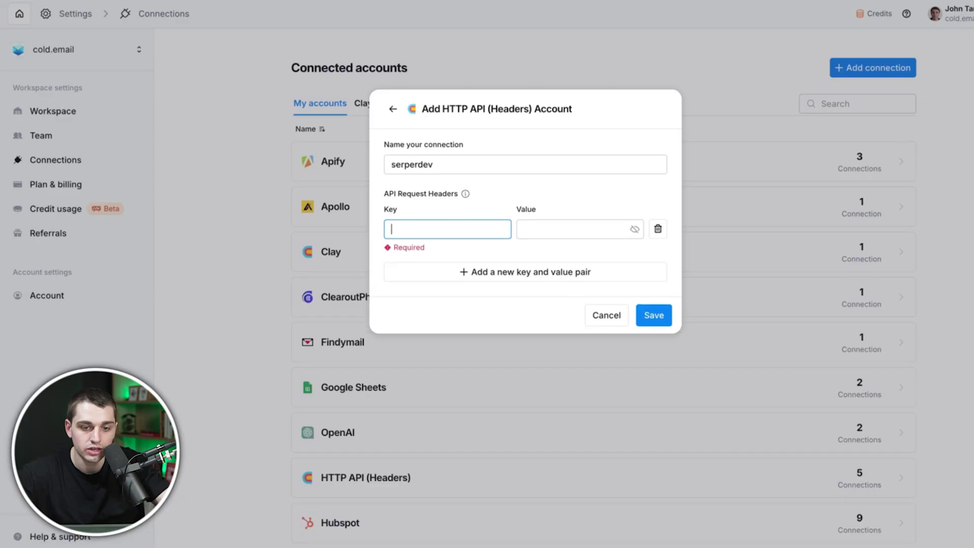
{"action": "type", "text": "Content-Type"}
{"action": "left_click", "coordinate": [583, 274]}
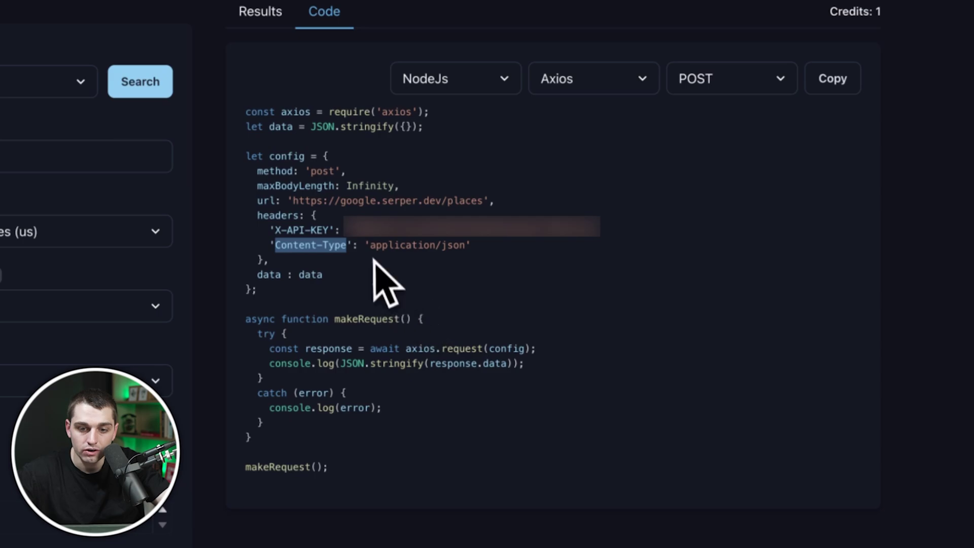
{"action": "left_click_drag", "start_coordinate": [366, 245], "coordinate": [406, 245]}
{"action": "left_click_drag", "start_coordinate": [406, 246], "coordinate": [470, 246]}
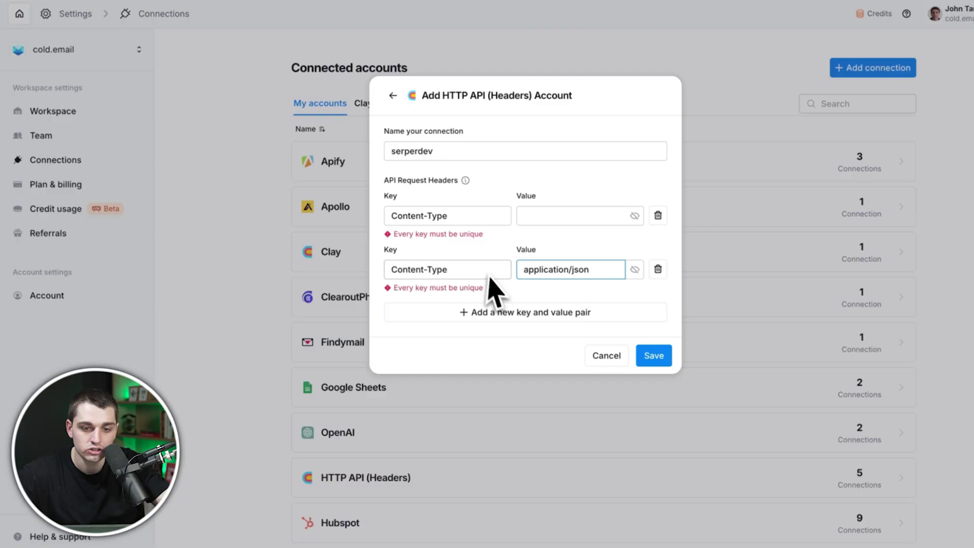
{"action": "triple_click", "coordinate": [463, 221]}
{"action": "key", "text": "ctrl+v"}
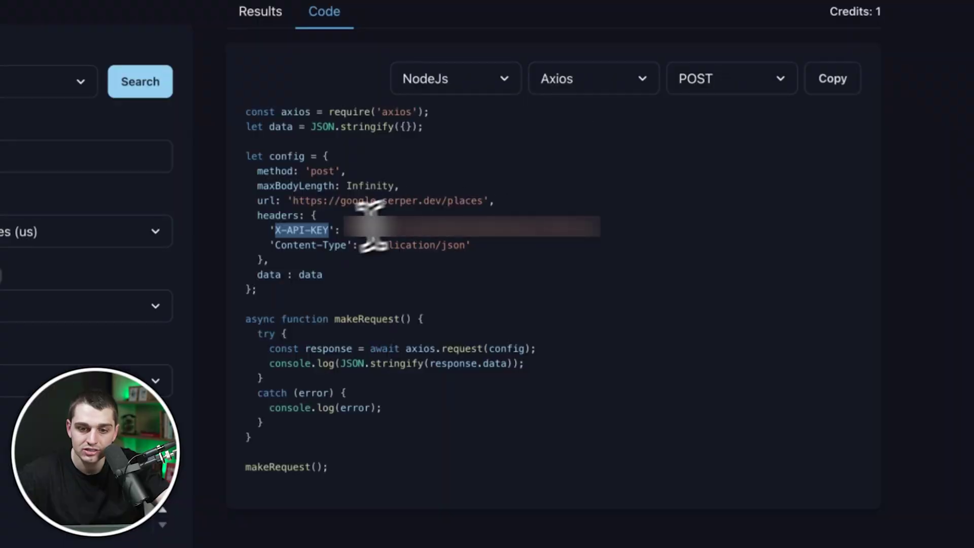
Step: Paste the API key as the X-API-KEY value, then discard the draft and return to the table
{"action": "left_click_drag", "start_coordinate": [345, 230], "coordinate": [586, 231]}
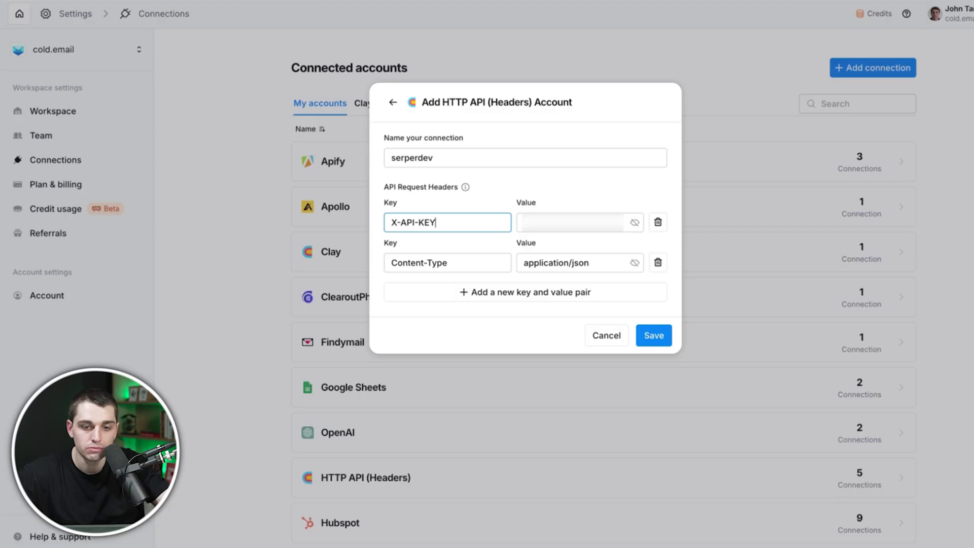
{"action": "left_click", "coordinate": [554, 223]}
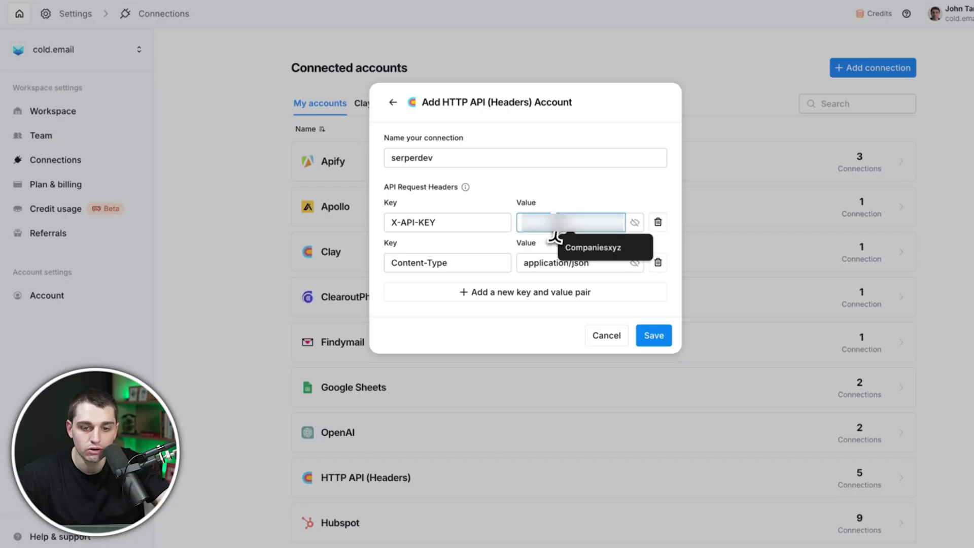
{"action": "key", "text": "ctrl+v"}
{"action": "left_click", "coordinate": [609, 336]}
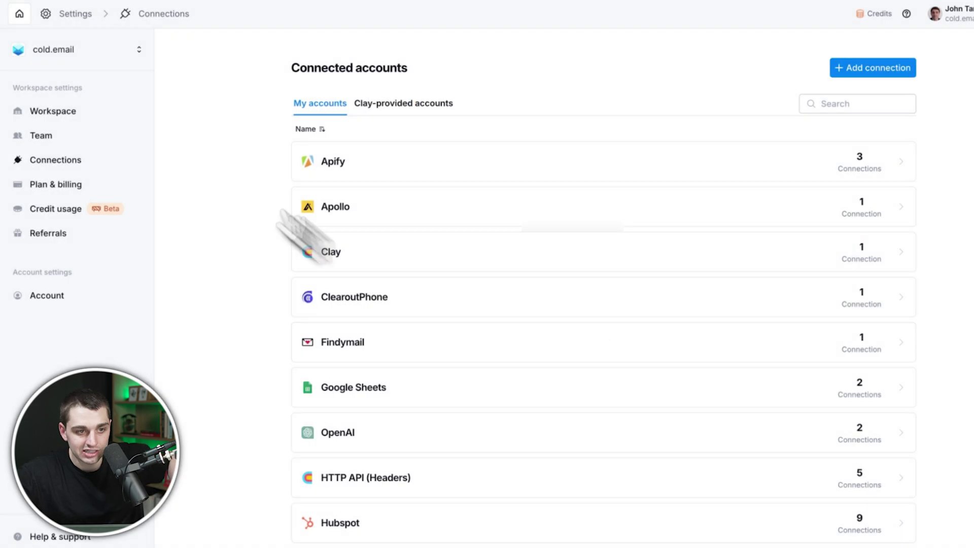
{"action": "left_click", "coordinate": [15, 2]}
{"action": "left_click", "coordinate": [15, 2]}
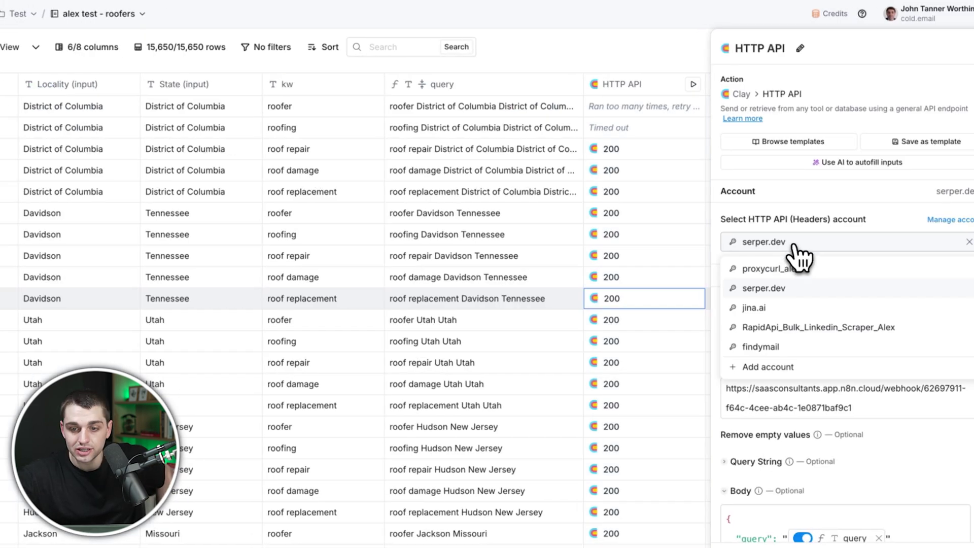
Step: Keep serper.dev as the request account and view the District of Columbia roof replacement result's data
{"action": "left_click", "coordinate": [769, 219]}
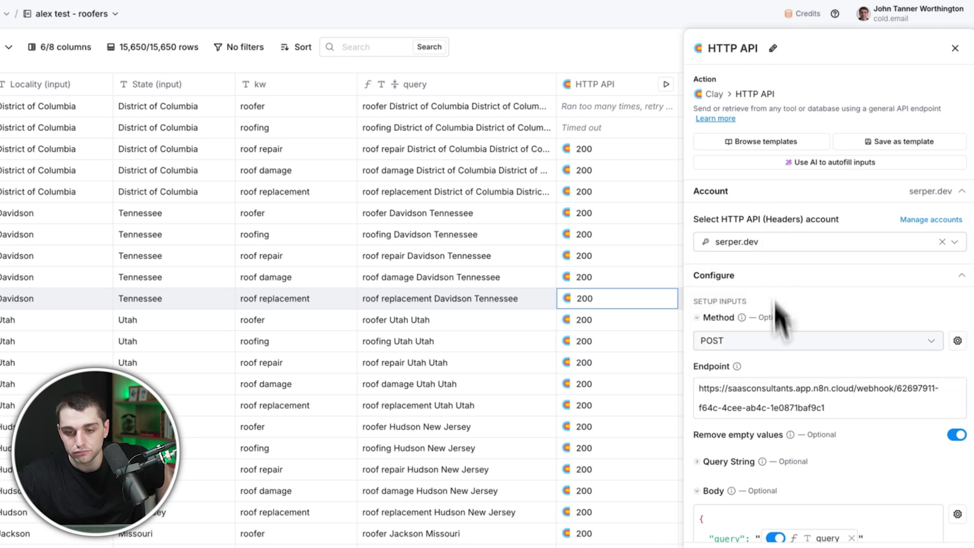
{"action": "scroll", "coordinate": [779, 391], "scroll_direction": "down", "scroll_amount": 2}
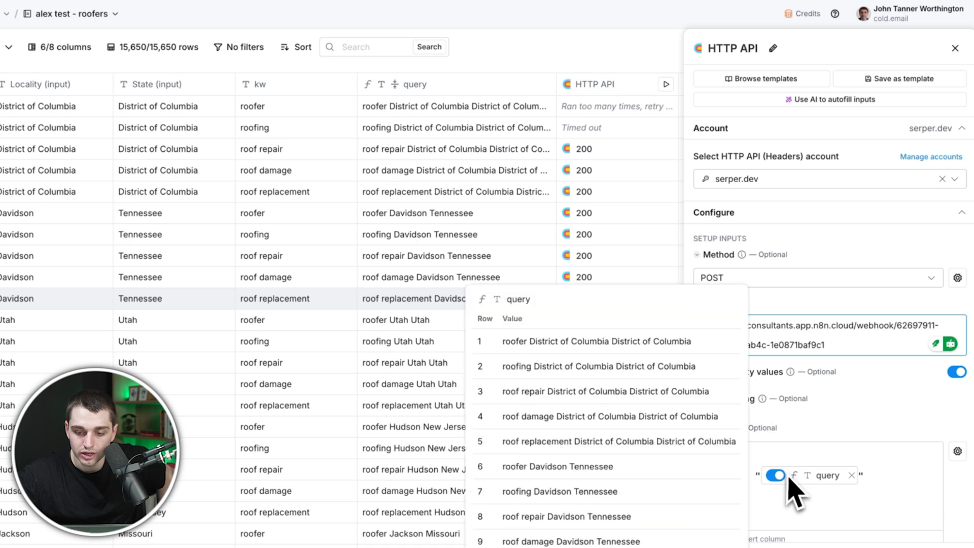
{"action": "scroll", "coordinate": [791, 457], "scroll_direction": "down", "scroll_amount": 5}
{"action": "left_click", "coordinate": [619, 194]}
{"action": "left_click", "coordinate": [624, 203]}
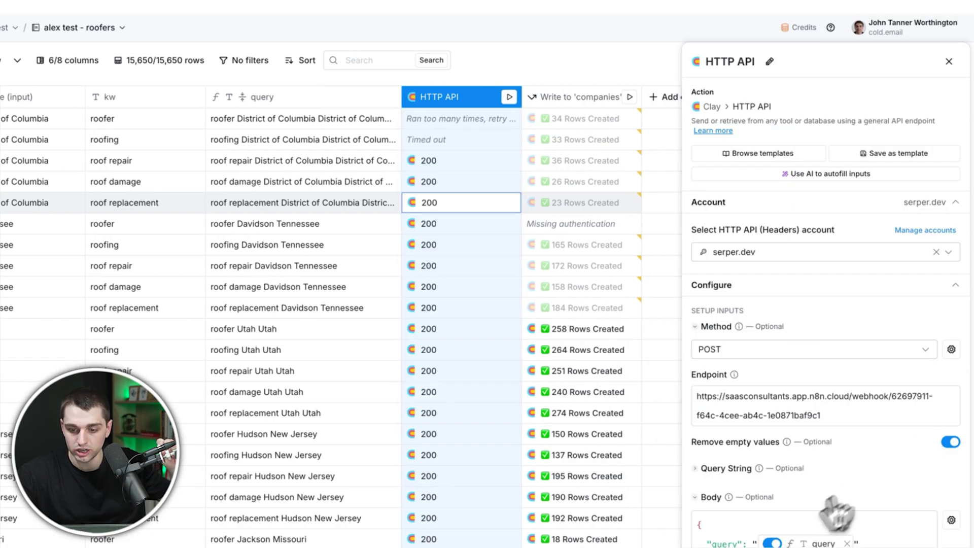
{"action": "scroll", "coordinate": [826, 502], "scroll_direction": "down", "scroll_amount": 2}
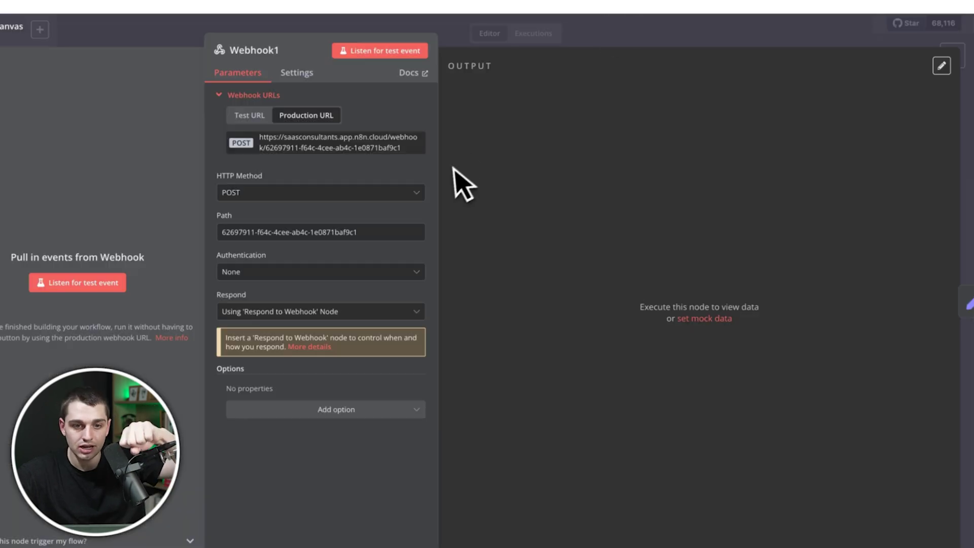
{"action": "left_click", "coordinate": [396, 25]}
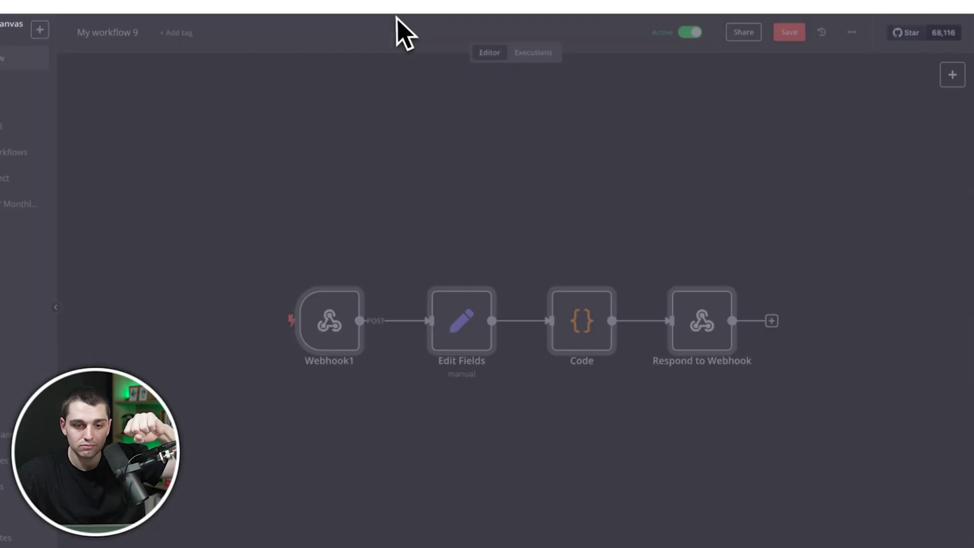
{"action": "double_click", "coordinate": [600, 329]}
{"action": "scroll", "coordinate": [466, 337], "scroll_direction": "down", "scroll_amount": 10}
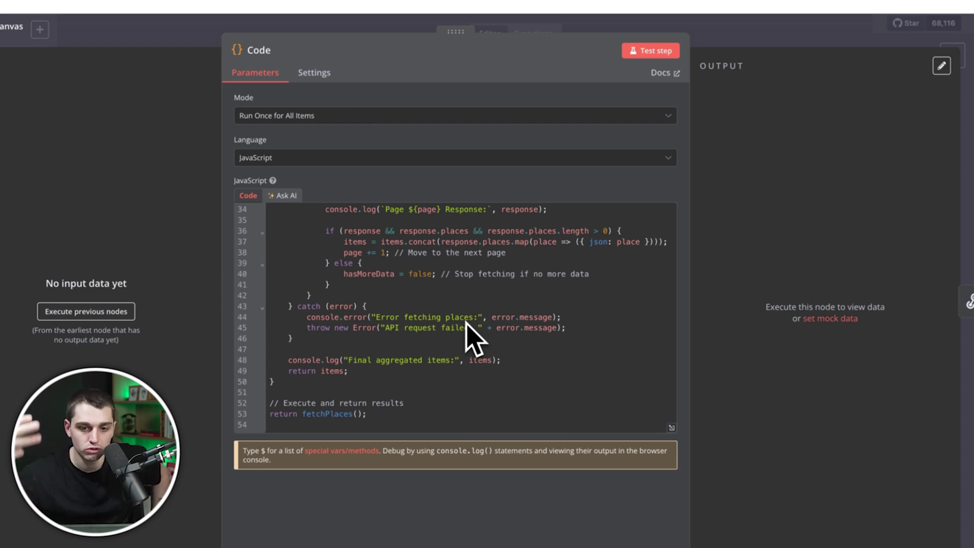
{"action": "left_click", "coordinate": [144, 23]}
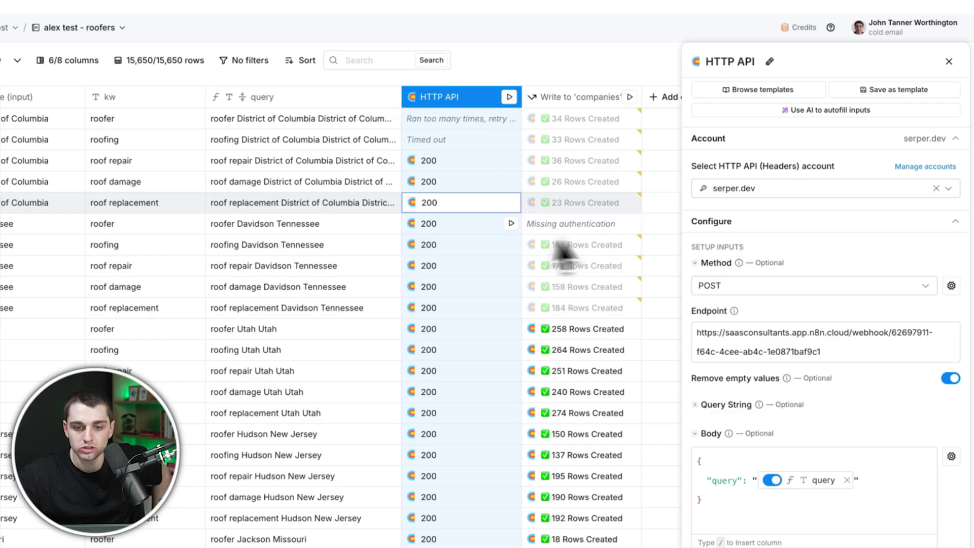
{"action": "left_click", "coordinate": [460, 330]}
Step: Inspect the roofer Utah Utah results, expanding items 72 and 73, then close and switch to allCompanies
{"action": "left_click", "coordinate": [461, 345]}
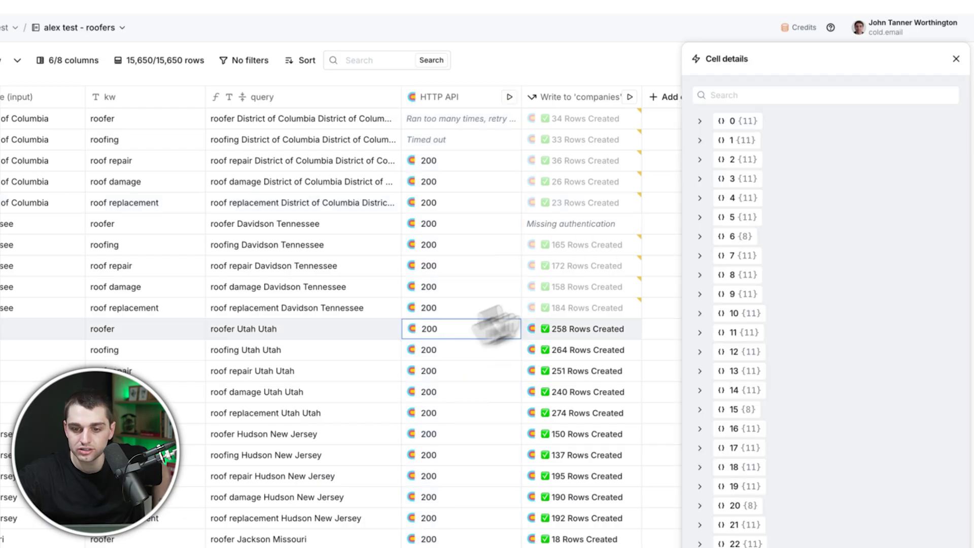
{"action": "scroll", "coordinate": [765, 274], "scroll_direction": "down", "scroll_amount": 15}
{"action": "left_click", "coordinate": [756, 261]}
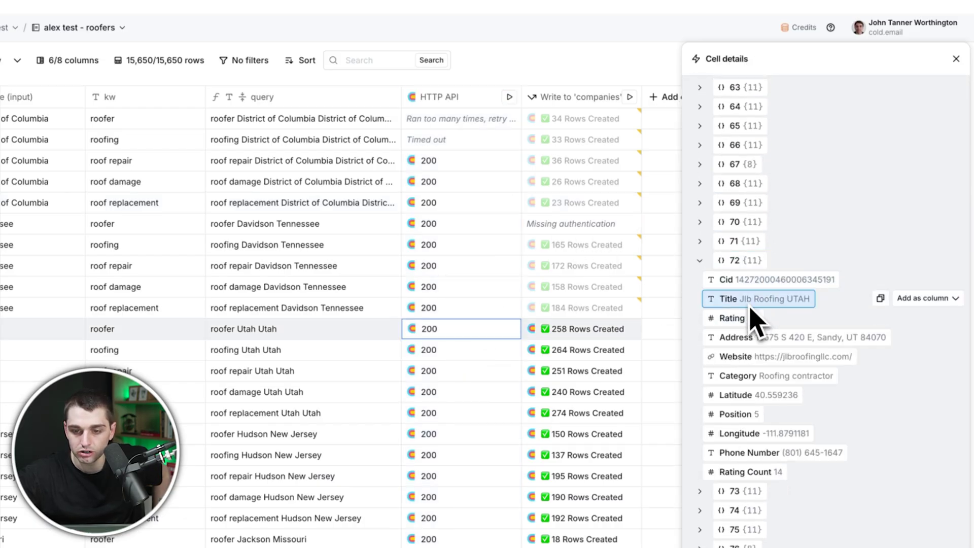
{"action": "scroll", "coordinate": [717, 501], "scroll_direction": "down", "scroll_amount": 2}
{"action": "left_click", "coordinate": [738, 435]}
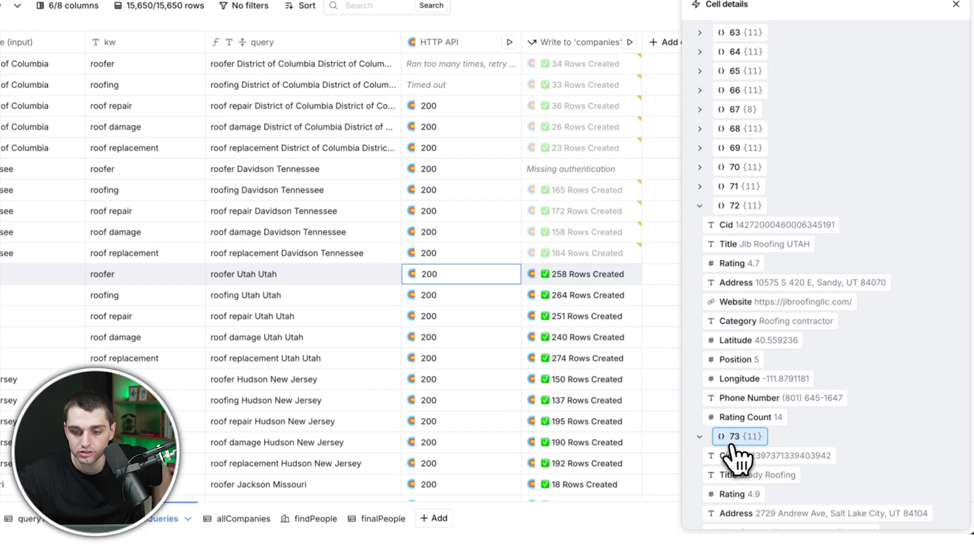
{"action": "scroll", "coordinate": [779, 485], "scroll_direction": "down", "scroll_amount": 3}
{"action": "scroll", "coordinate": [835, 333], "scroll_direction": "down", "scroll_amount": 20}
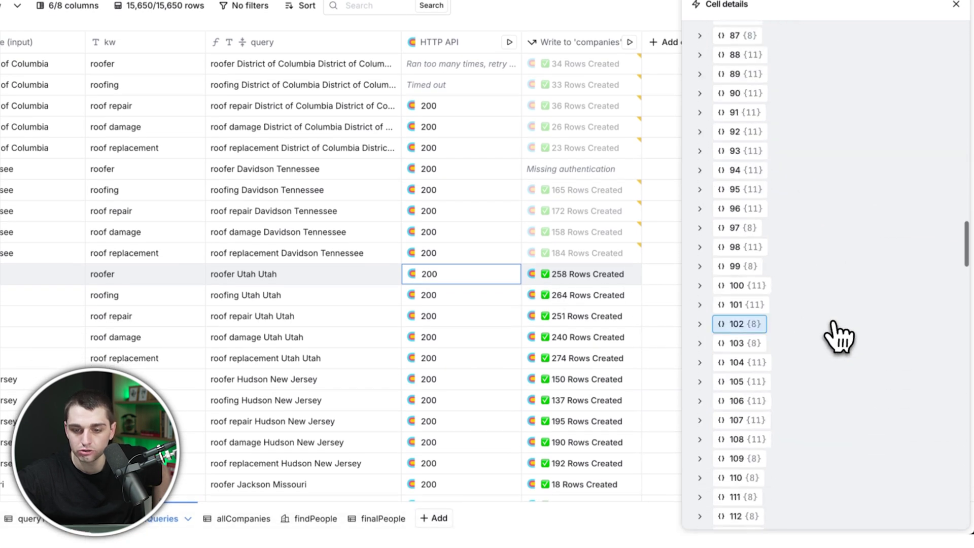
{"action": "scroll", "coordinate": [840, 338], "scroll_direction": "down", "scroll_amount": 15}
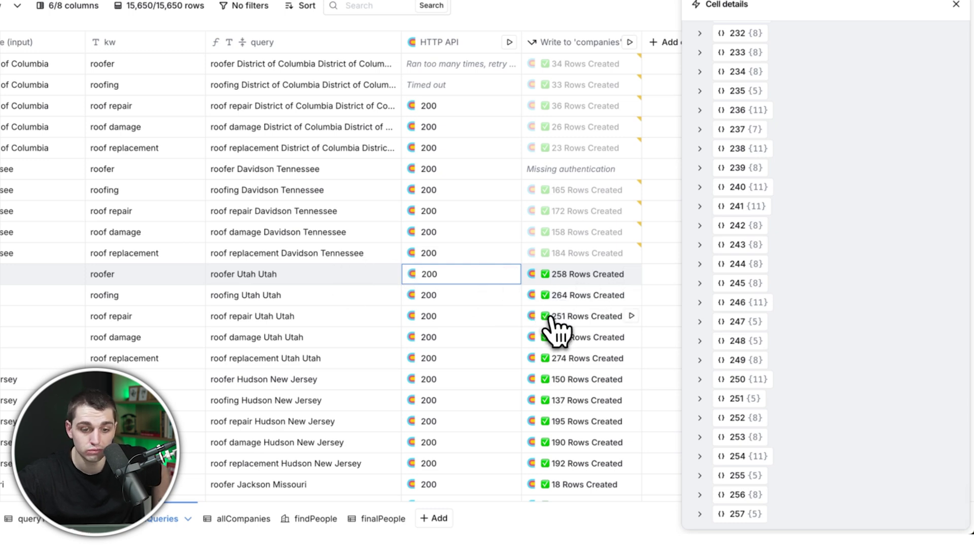
{"action": "left_click", "coordinate": [956, 5]}
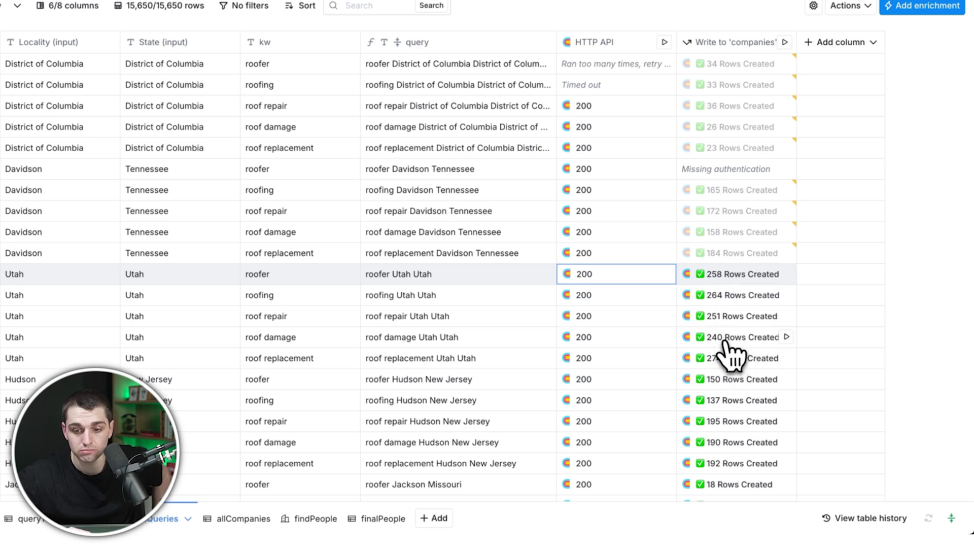
{"action": "left_click", "coordinate": [731, 296]}
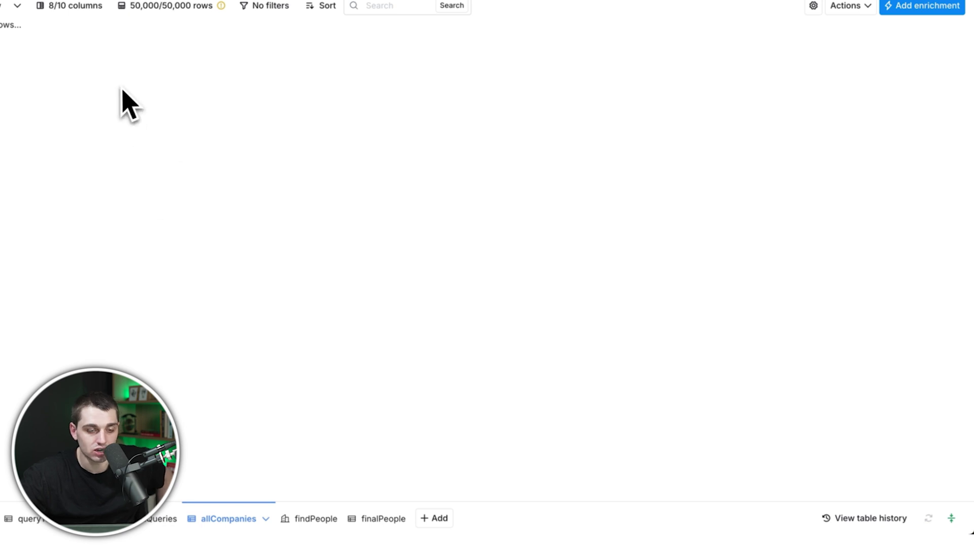
Step: Scroll across the roofers table and switch to the findPeople table
{"action": "scroll", "coordinate": [169, 147], "scroll_direction": "right", "scroll_amount": 5}
{"action": "scroll", "coordinate": [169, 147], "scroll_direction": "left", "scroll_amount": 5}
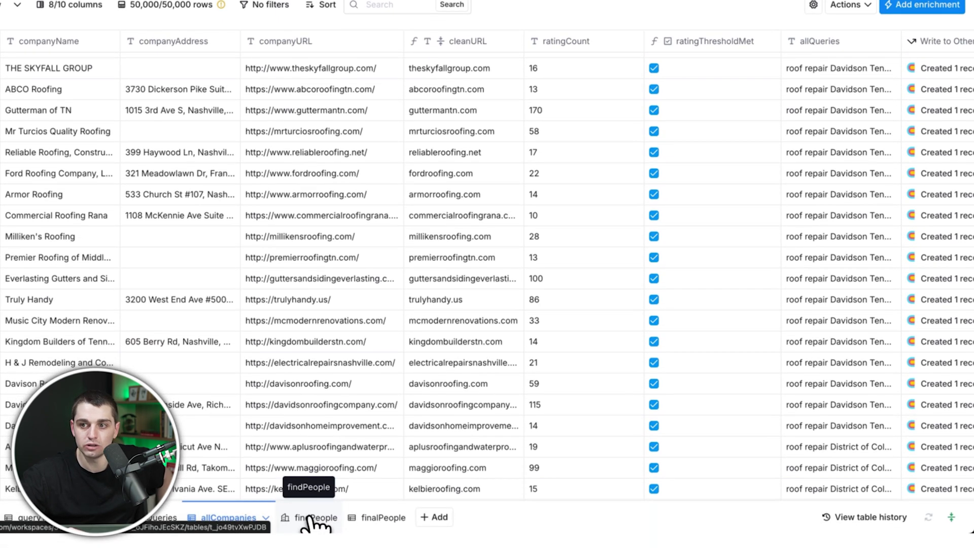
{"action": "left_click", "coordinate": [309, 518]}
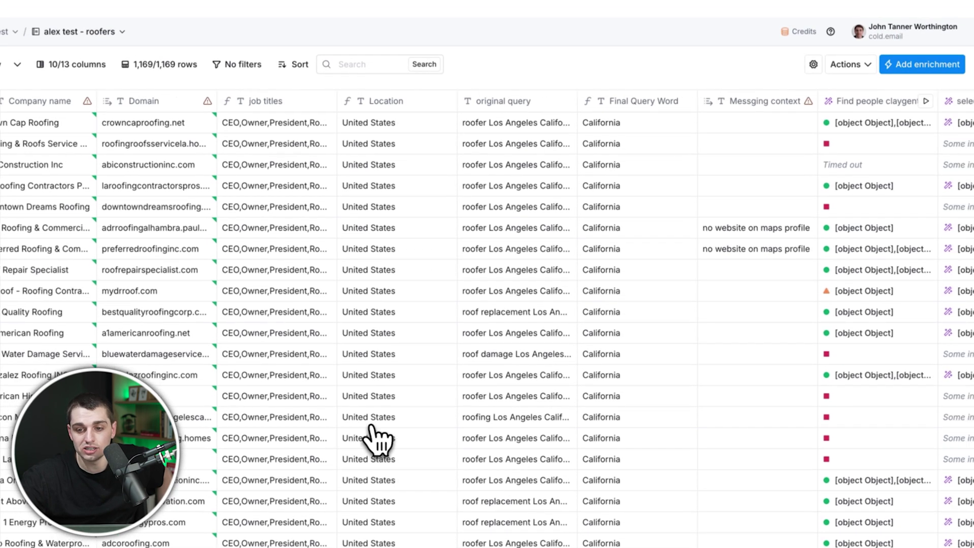
{"action": "scroll", "coordinate": [377, 442], "scroll_direction": "right", "scroll_amount": 4}
Step: Open the Find people claygent column's configuration
{"action": "left_click", "coordinate": [665, 101]}
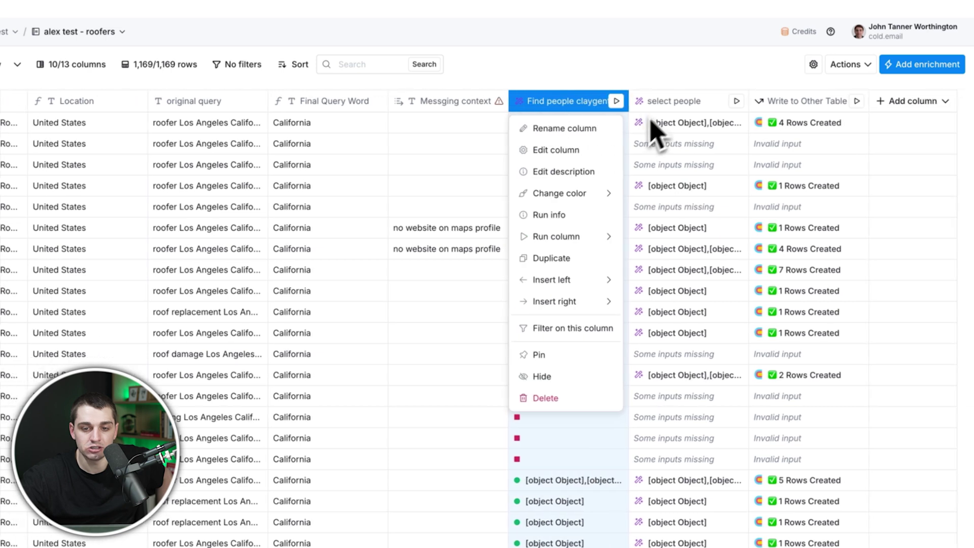
{"action": "left_click", "coordinate": [558, 148]}
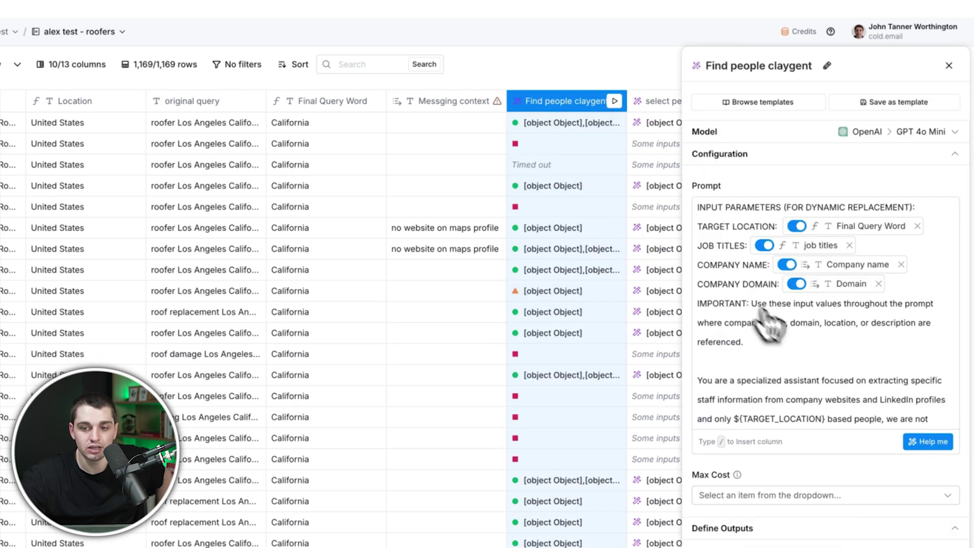
{"action": "scroll", "coordinate": [776, 326], "scroll_direction": "down", "scroll_amount": 1}
{"action": "scroll", "coordinate": [303, 312], "scroll_direction": "left", "scroll_amount": 2}
{"action": "scroll", "coordinate": [303, 312], "scroll_direction": "left", "scroll_amount": 6}
Step: Select the comma-separated job-title list in the job titles column formula to copy it
{"action": "left_click", "coordinate": [276, 101]}
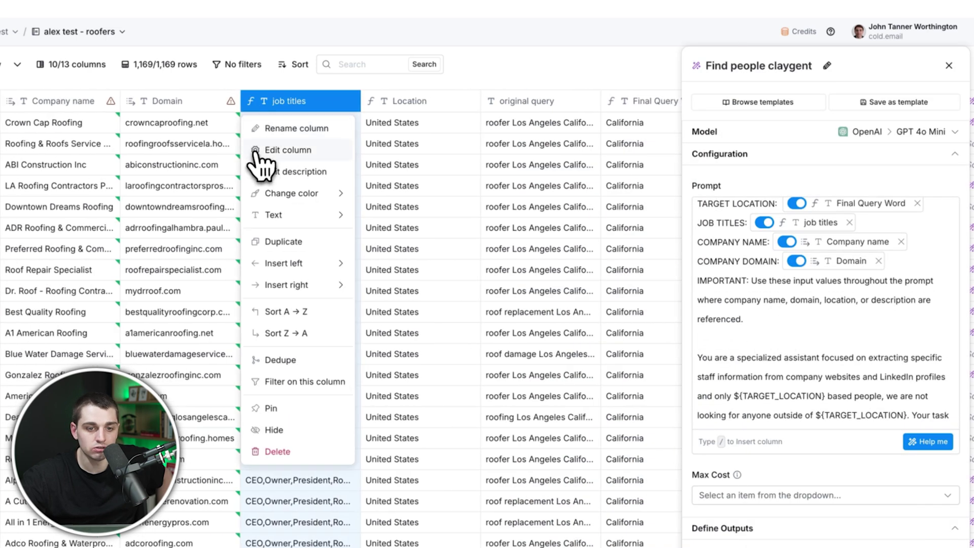
{"action": "left_click", "coordinate": [263, 146]}
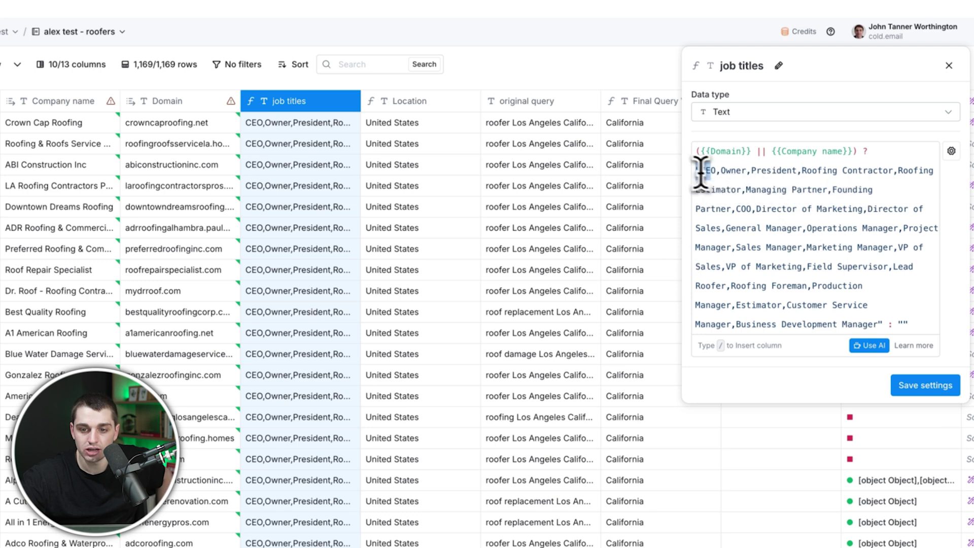
{"action": "left_click_drag", "start_coordinate": [702, 172], "coordinate": [878, 358]}
{"action": "left_click", "coordinate": [875, 328]}
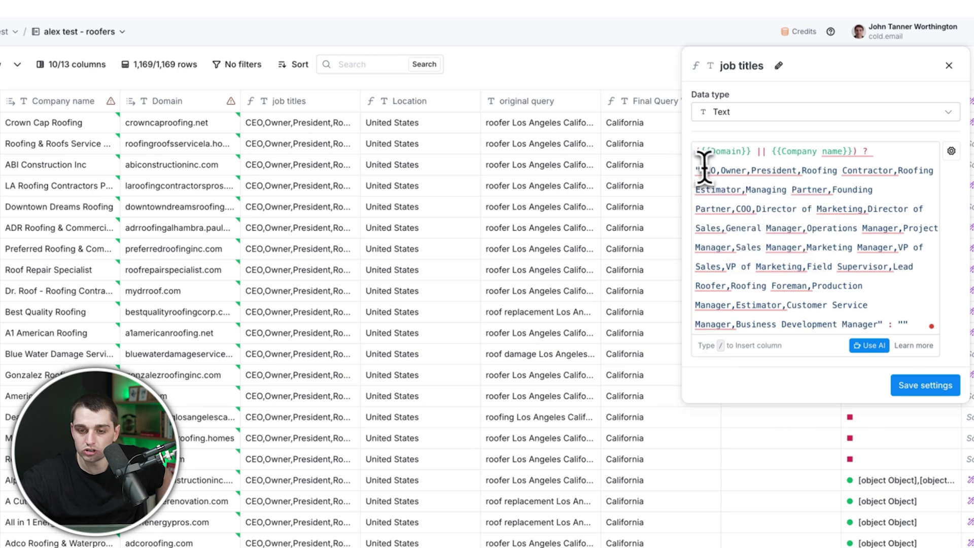
{"action": "left_click_drag", "start_coordinate": [700, 170], "coordinate": [863, 309]}
{"action": "key", "text": "super+c"}
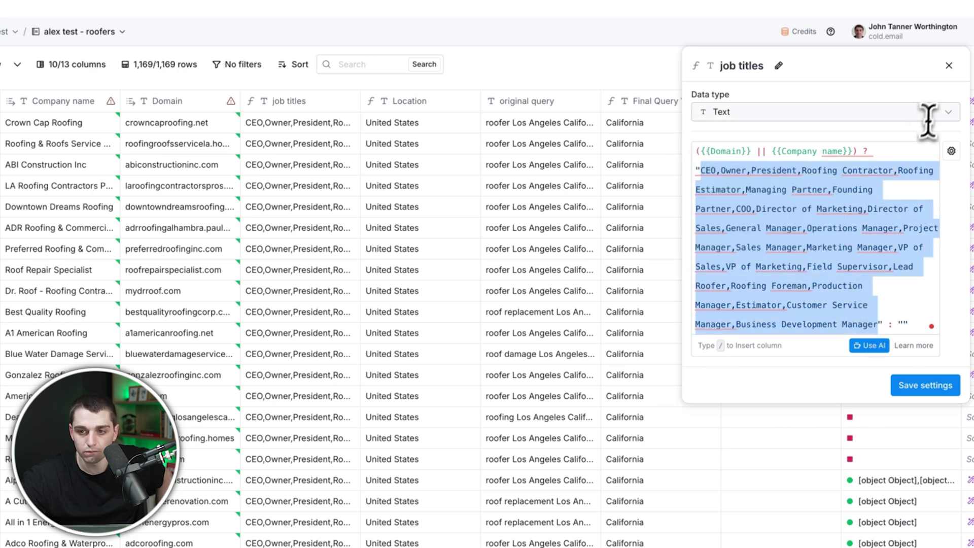
{"action": "left_click", "coordinate": [949, 66]}
{"action": "scroll", "coordinate": [695, 157], "scroll_direction": "right", "scroll_amount": 5}
Step: Reopen the Find people claygent settings and select the title options in its JSON schema
{"action": "left_click", "coordinate": [703, 104]}
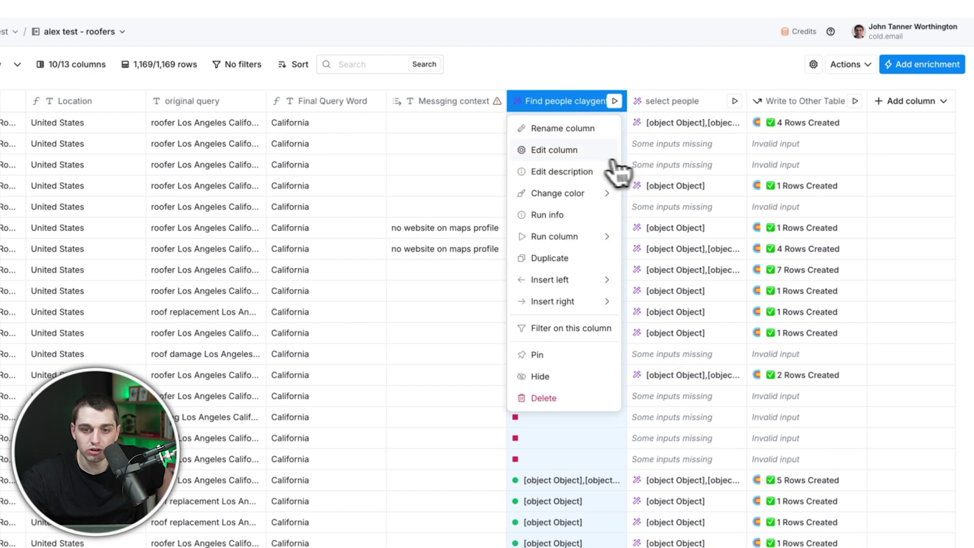
{"action": "left_click", "coordinate": [612, 149]}
{"action": "scroll", "coordinate": [776, 356], "scroll_direction": "down", "scroll_amount": 10}
{"action": "scroll", "coordinate": [799, 472], "scroll_direction": "down", "scroll_amount": 5}
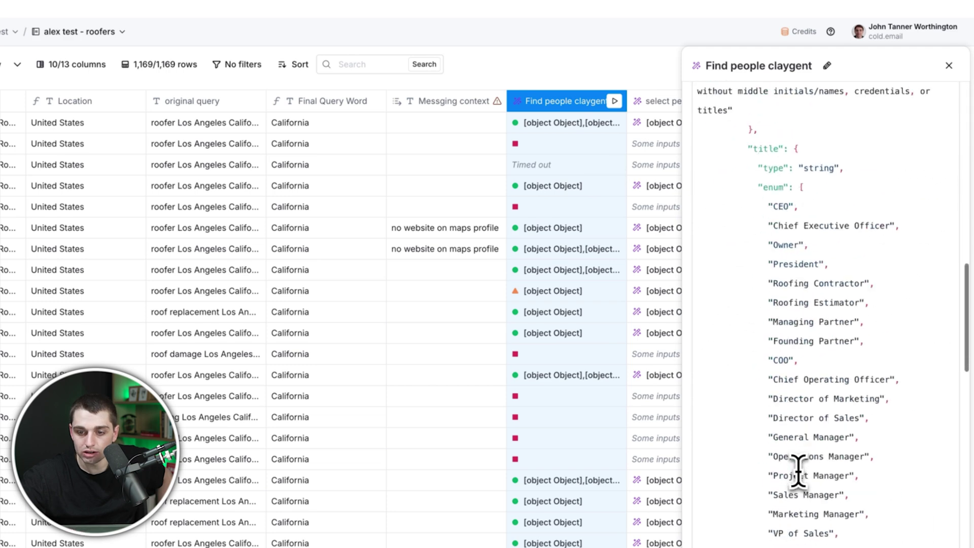
{"action": "left_click_drag", "start_coordinate": [798, 235], "coordinate": [901, 125]}
{"action": "scroll", "coordinate": [900, 137], "scroll_direction": "up", "scroll_amount": 8}
{"action": "left_click", "coordinate": [903, 442]}
{"action": "left_click_drag", "start_coordinate": [920, 459], "coordinate": [738, 137]}
{"action": "scroll", "coordinate": [444, 265], "scroll_direction": "left", "scroll_amount": 5}
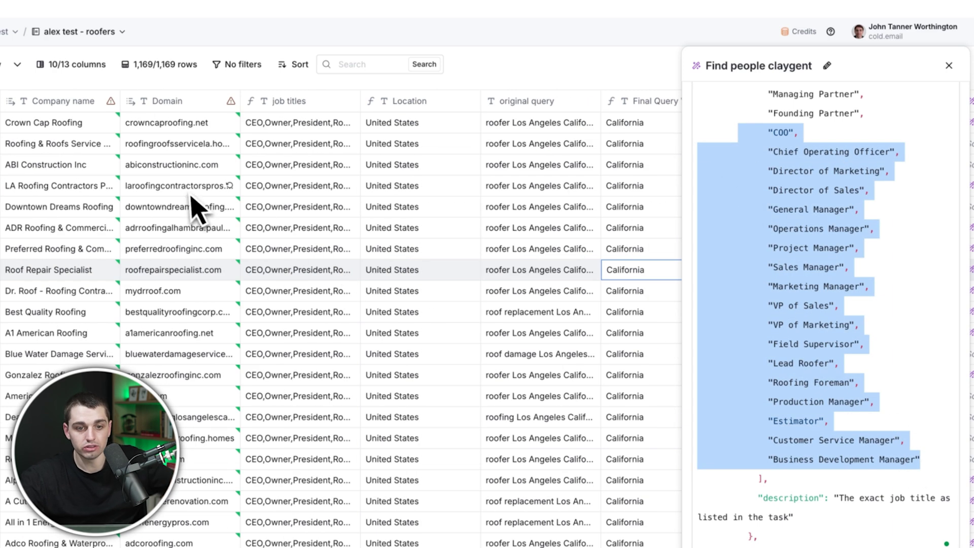
{"action": "left_click", "coordinate": [283, 188]}
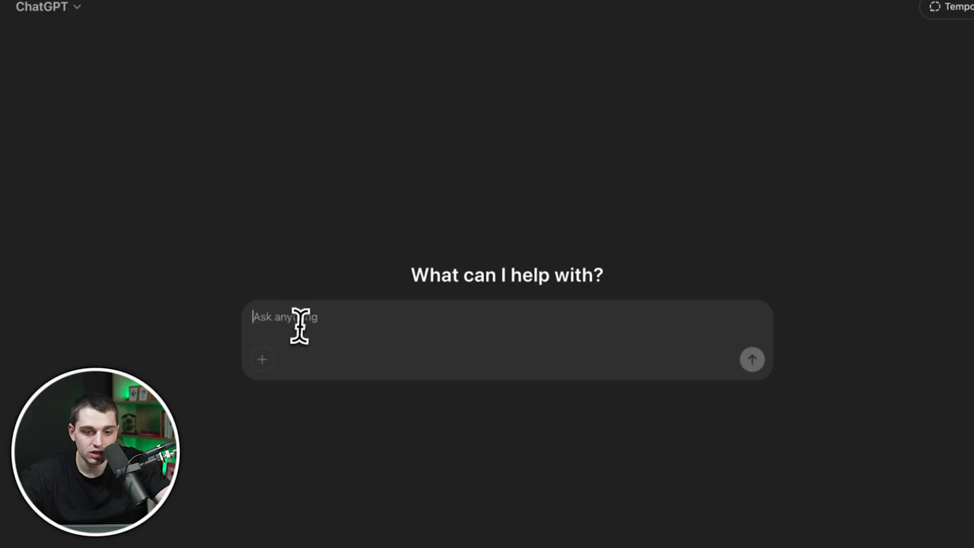
Step: Paste the job-title list into ChatGPT with 'givem e array' and select the returned JSON array
{"action": "key", "text": "super+v"}
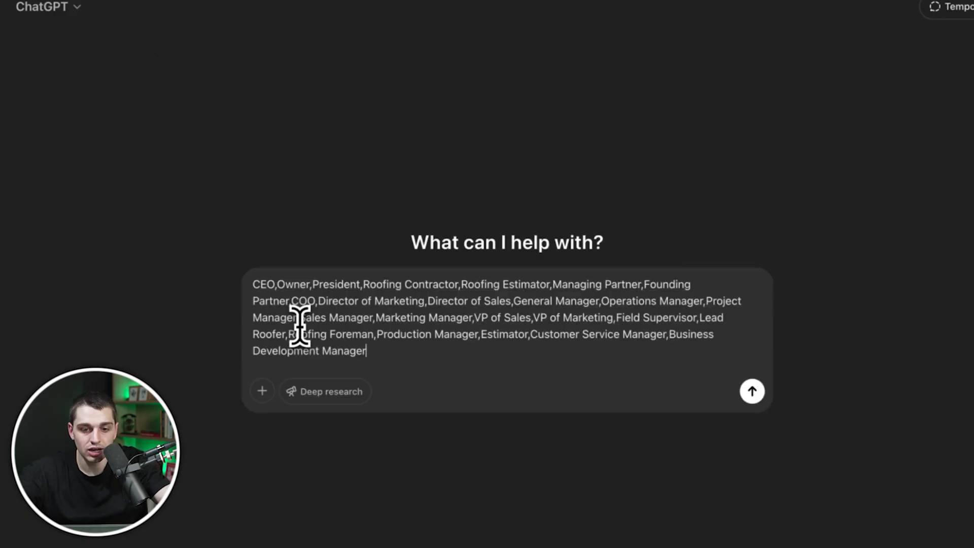
{"action": "key", "text": "super+a"}
{"action": "type", "text": "givem e"}
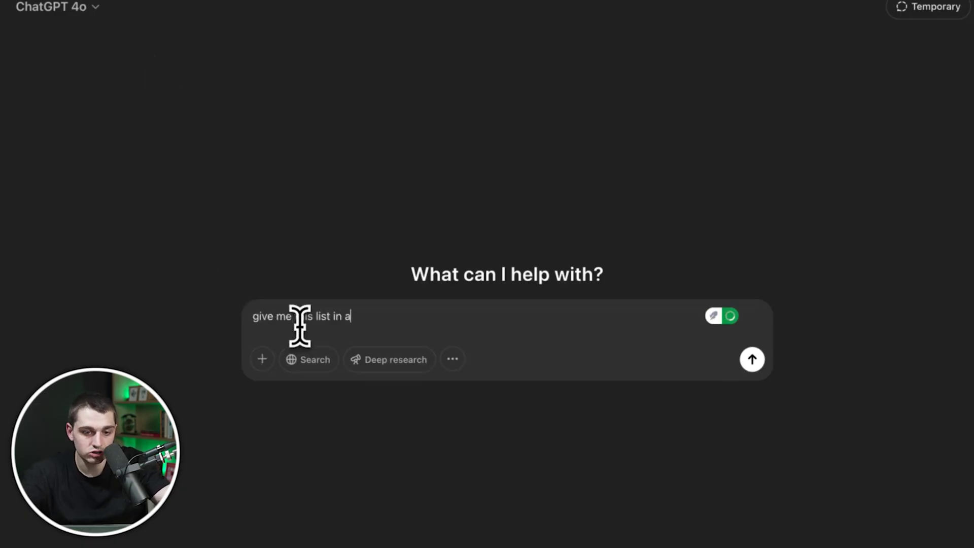
{"action": "type", "text": "array"}
{"action": "key", "text": "Return"}
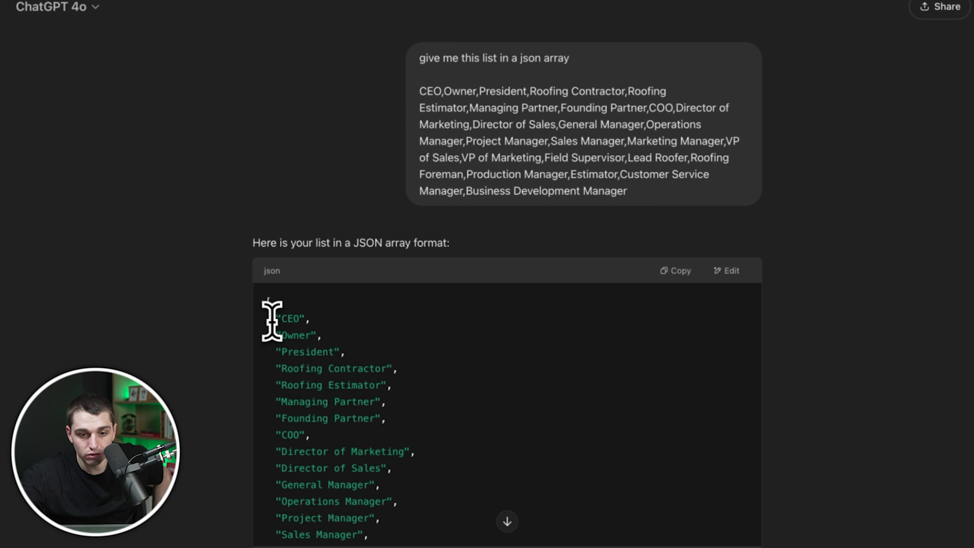
{"action": "left_click_drag", "start_coordinate": [271, 318], "coordinate": [269, 487]}
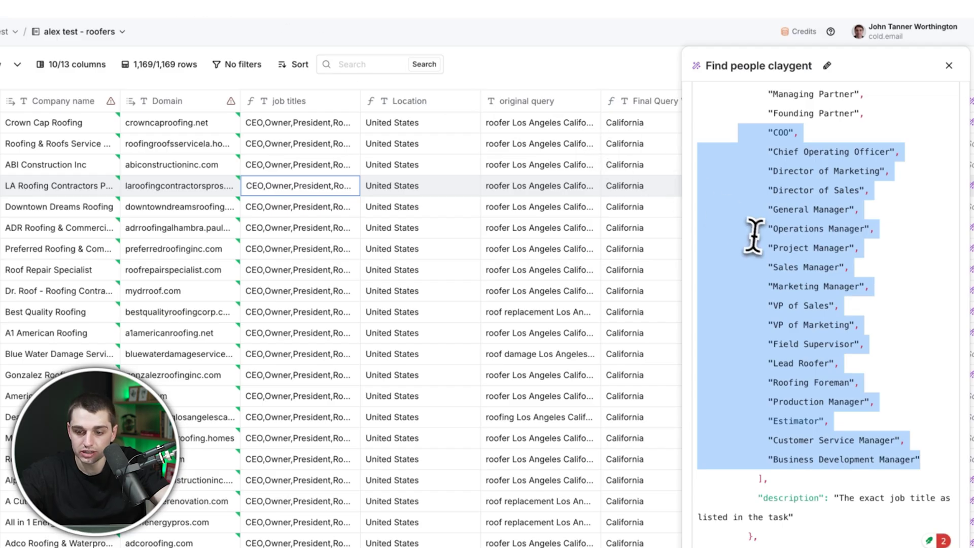
{"action": "left_click", "coordinate": [755, 236]}
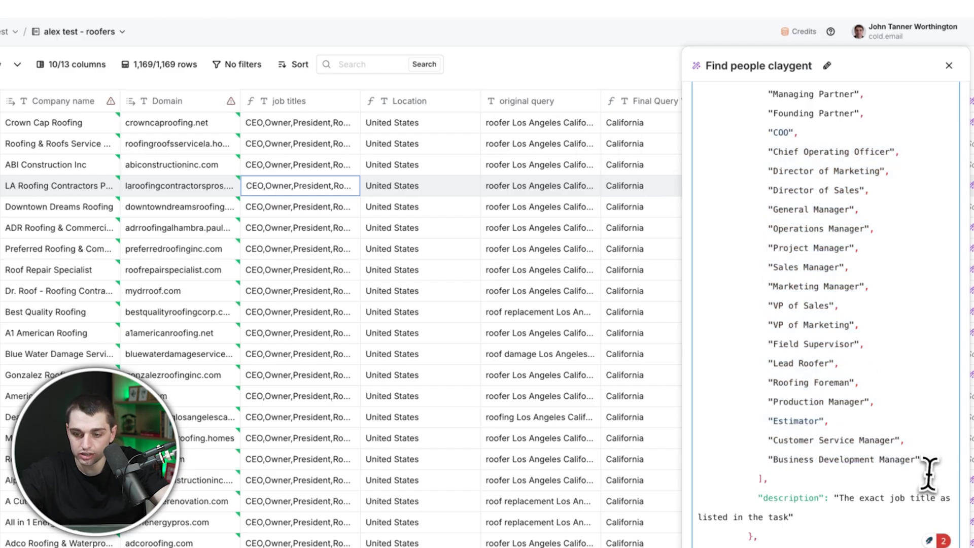
Step: Delete the old title enum entries and paste the JSON job-title array from ChatGPT
{"action": "left_click_drag", "start_coordinate": [926, 463], "coordinate": [822, 169]}
{"action": "key", "text": "BackSpace"}
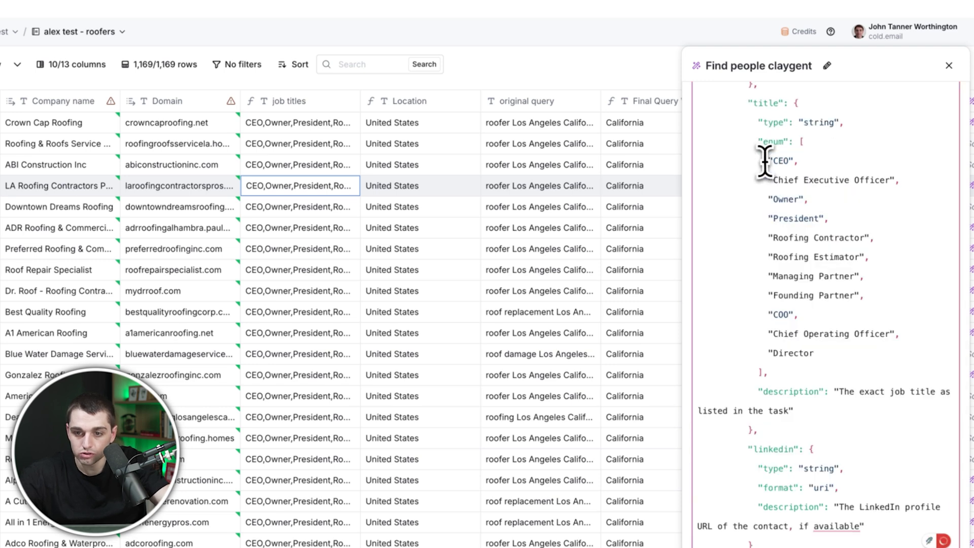
{"action": "left_click_drag", "start_coordinate": [766, 157], "coordinate": [838, 348]}
{"action": "key", "text": "ctrl+v"}
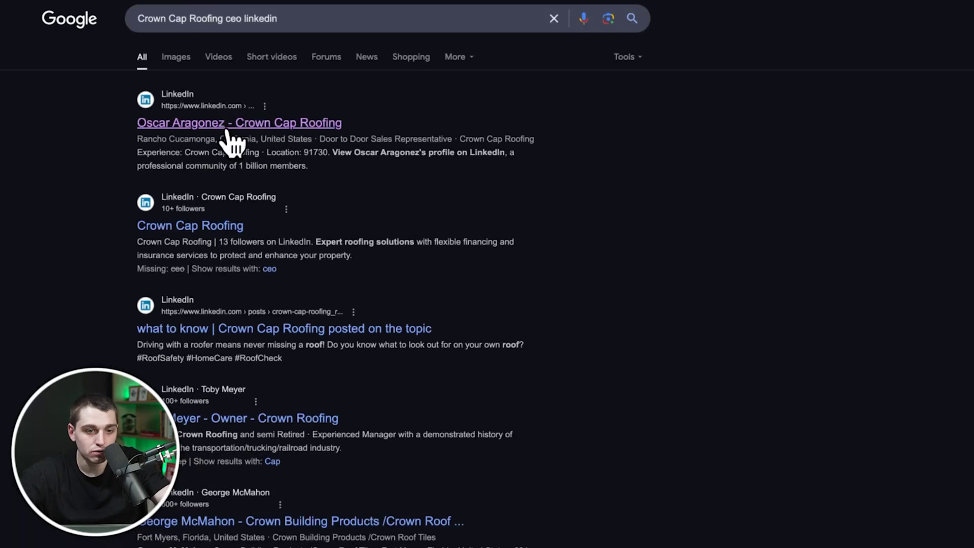
Step: Check the first LinkedIn result for Crown Cap Roofing's CEO, then go back to the results
{"action": "left_click", "coordinate": [228, 127]}
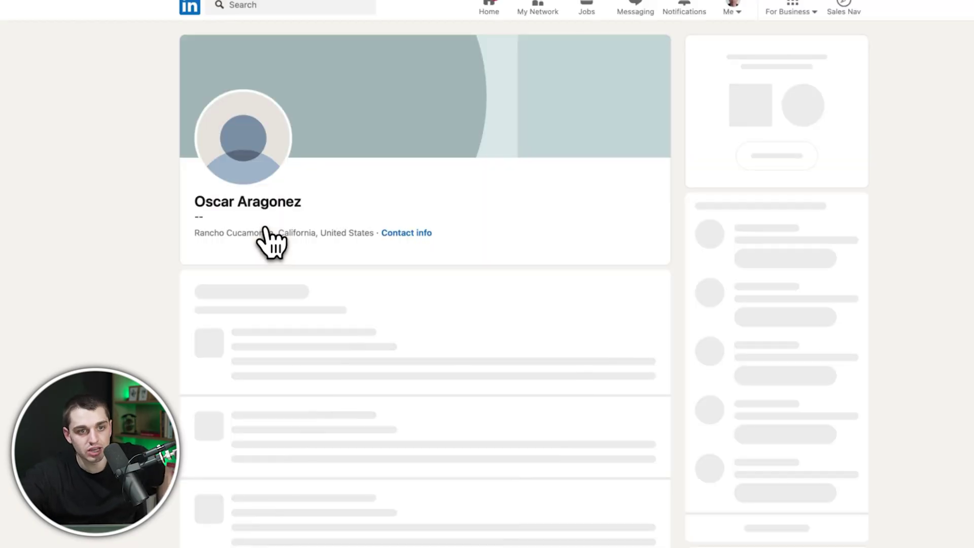
{"action": "scroll", "coordinate": [279, 239], "scroll_direction": "down", "scroll_amount": 3}
{"action": "scroll", "coordinate": [279, 239], "scroll_direction": "up", "scroll_amount": 3}
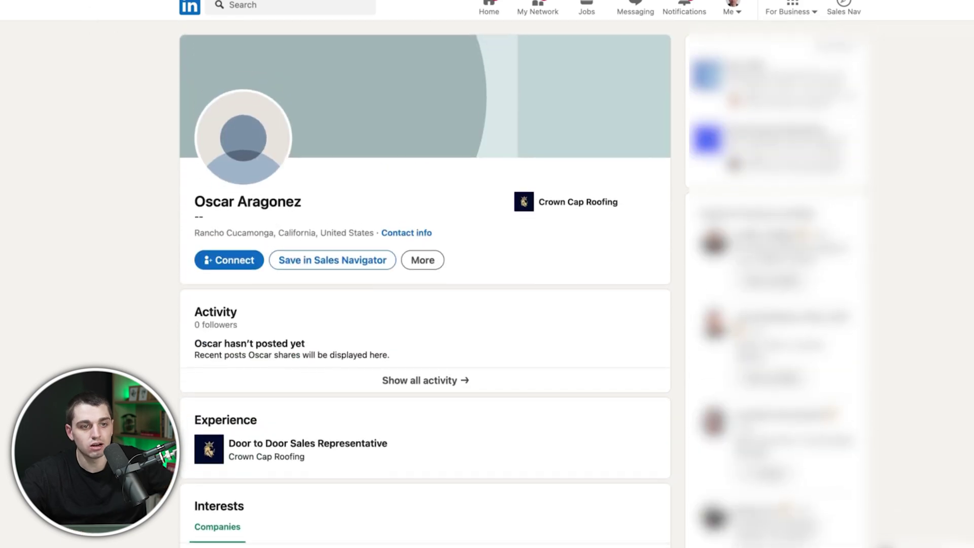
{"action": "key", "text": "alt+Left"}
Step: Change the Google search from 'ceo' to 'president' and open another LinkedIn profile
{"action": "double_click", "coordinate": [238, 20]}
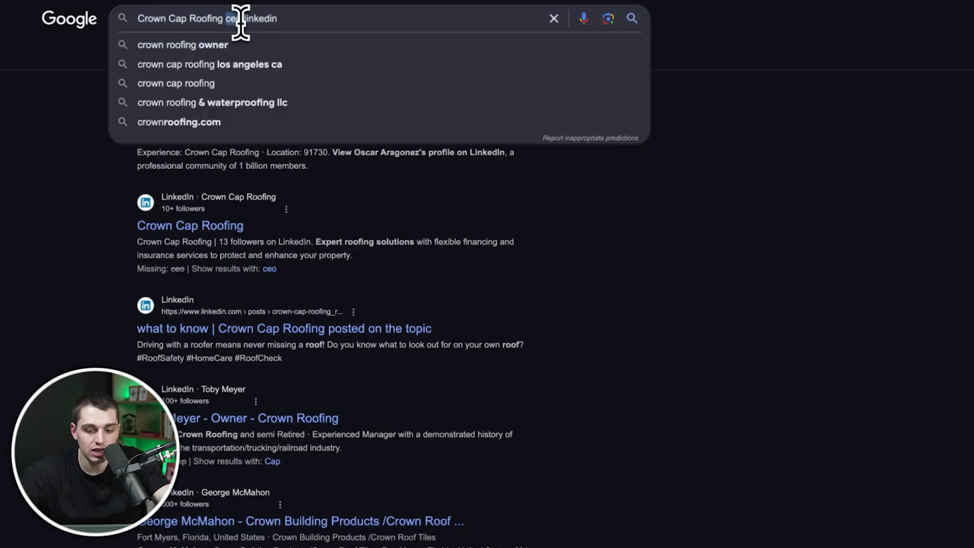
{"action": "type", "text": "president"}
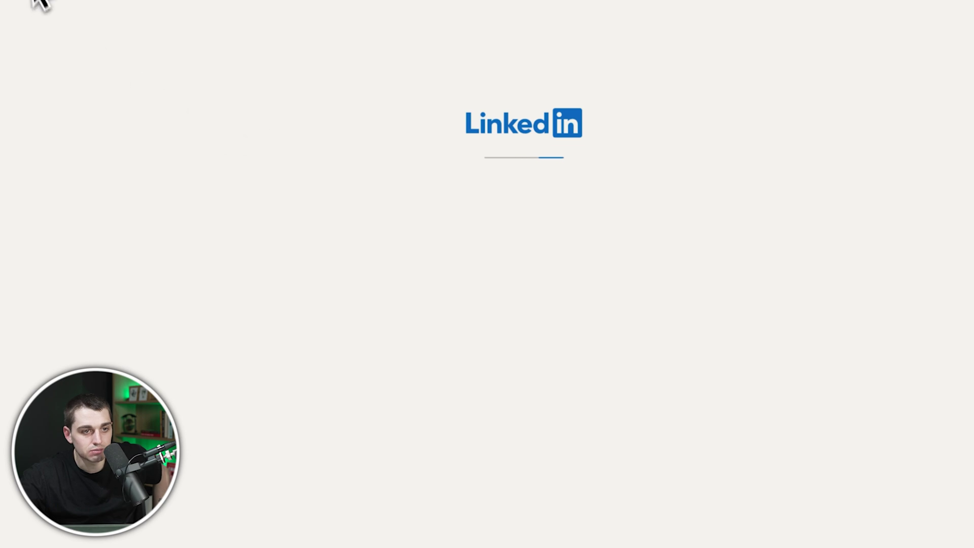
{"action": "key", "text": "alt+Left"}
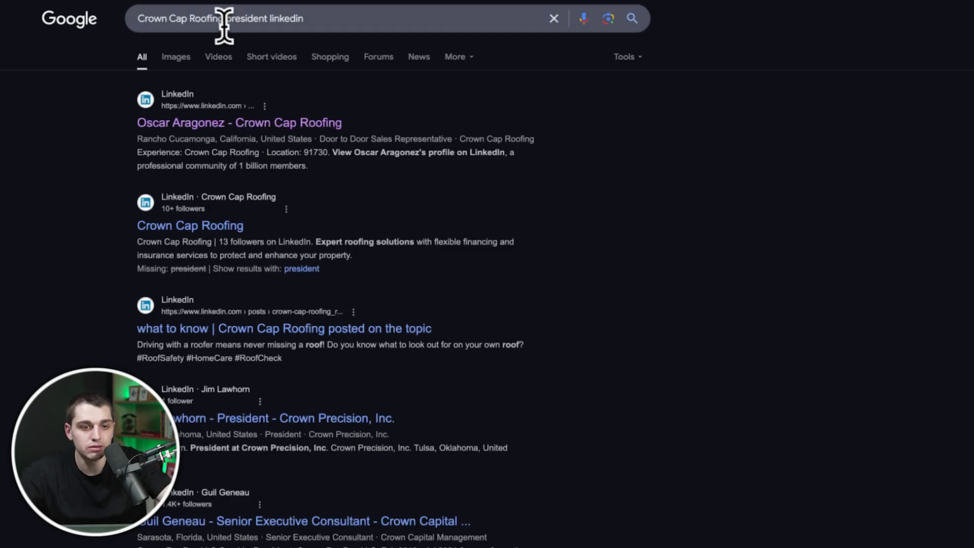
{"action": "left_click", "coordinate": [266, 22]}
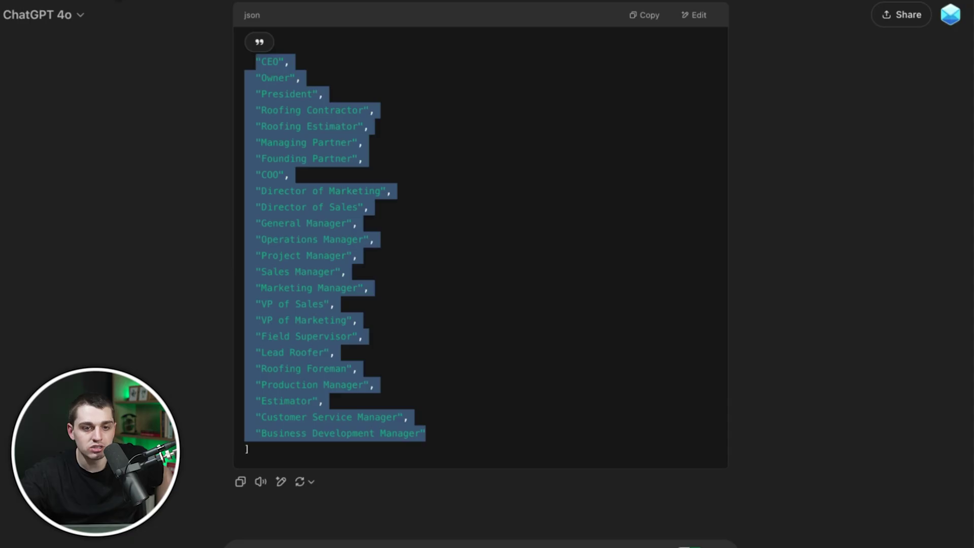
{"action": "left_click", "coordinate": [297, 82]}
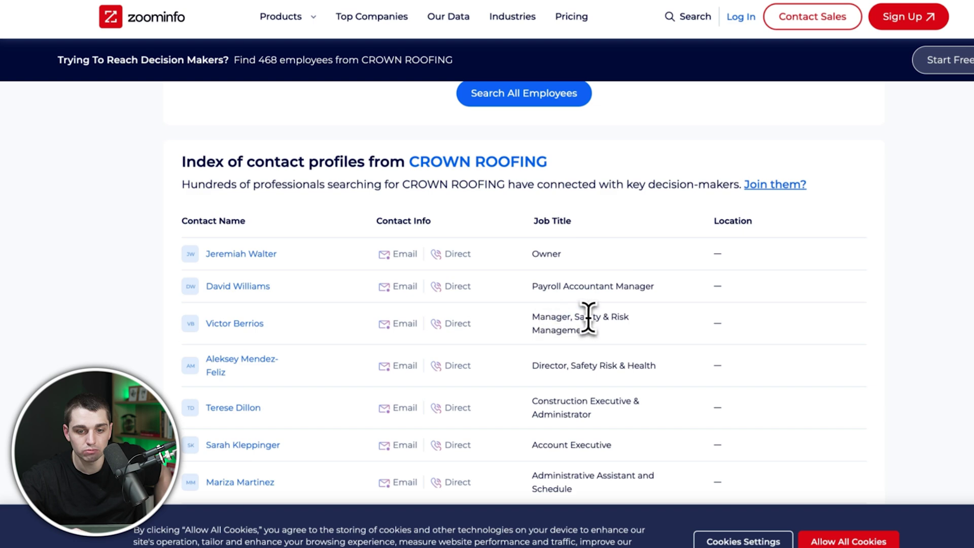
Step: Scroll through the CROWN ROOFING employee list, then across to Clay's Write to Other Table column
{"action": "scroll", "coordinate": [246, 272], "scroll_direction": "down", "scroll_amount": 4}
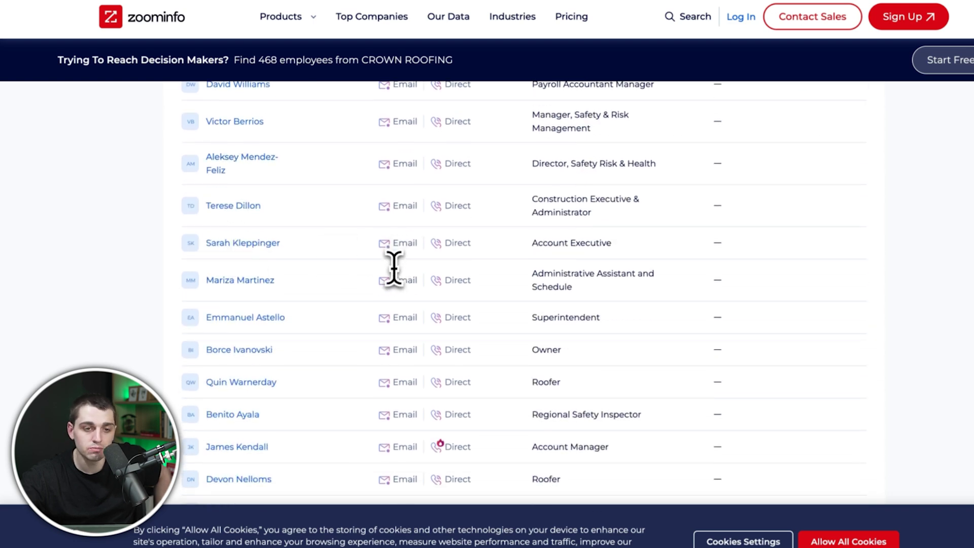
{"action": "scroll", "coordinate": [292, 270], "scroll_direction": "down", "scroll_amount": 8}
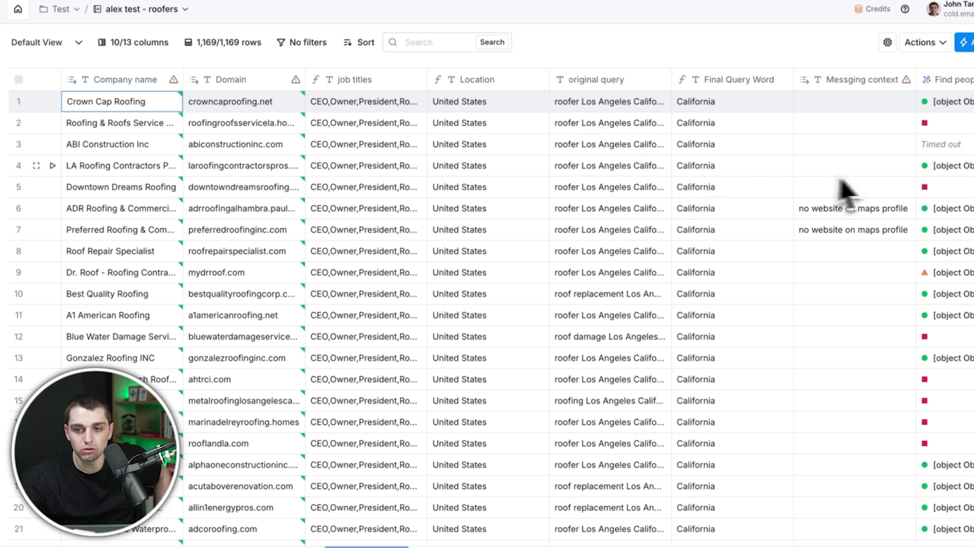
{"action": "scroll", "coordinate": [841, 180], "scroll_direction": "right", "scroll_amount": 5}
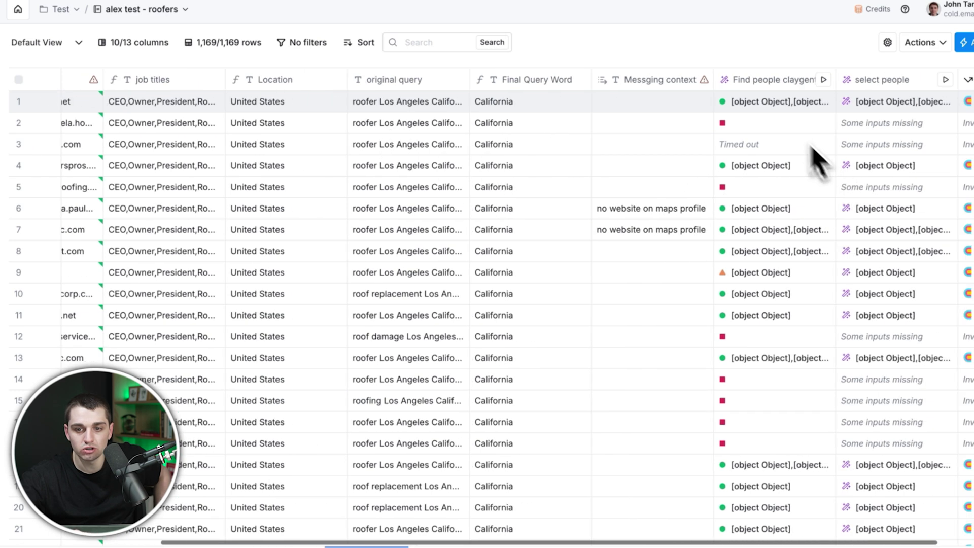
{"action": "scroll", "coordinate": [848, 184], "scroll_direction": "right", "scroll_amount": 3}
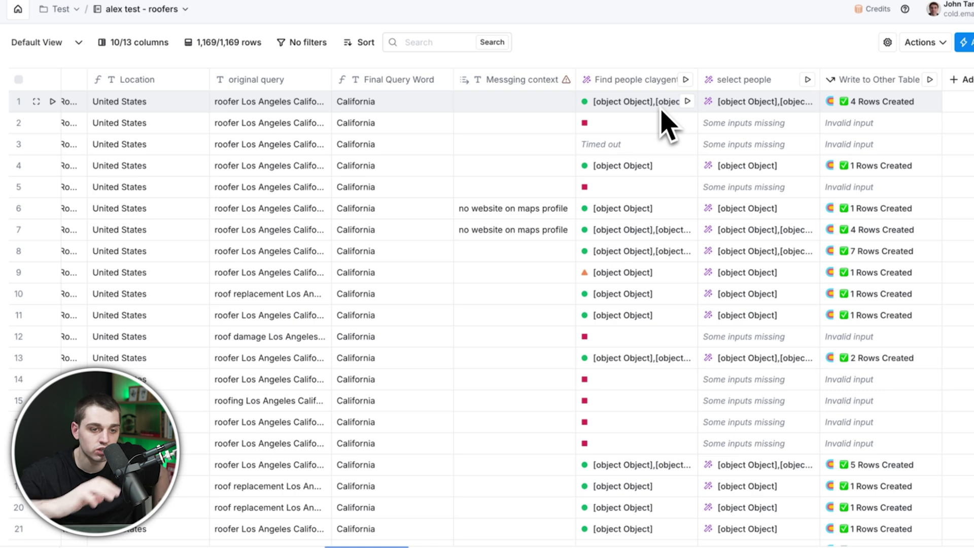
Step: Switch to the findPeople contacts table and inspect the Find Work Email column's settings
{"action": "left_click", "coordinate": [436, 545]}
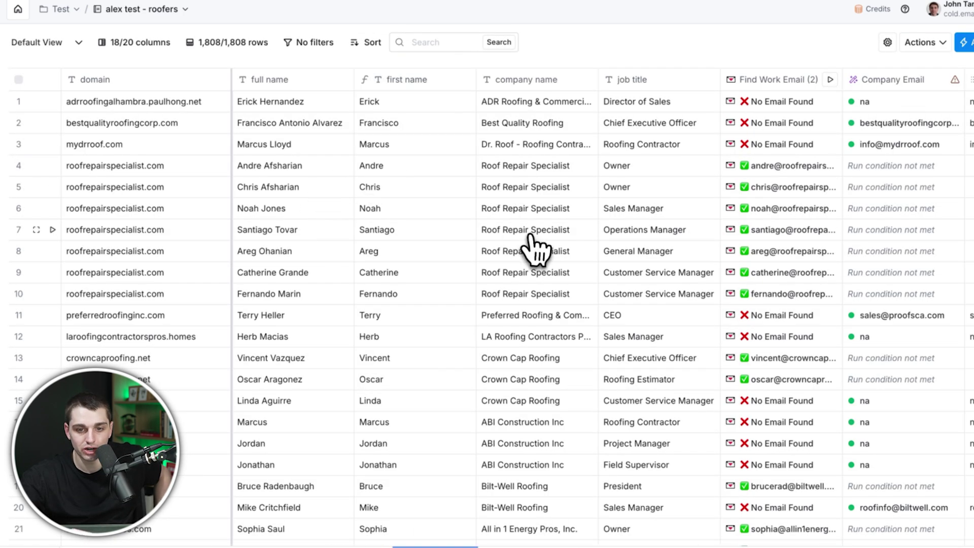
{"action": "left_click", "coordinate": [751, 82]}
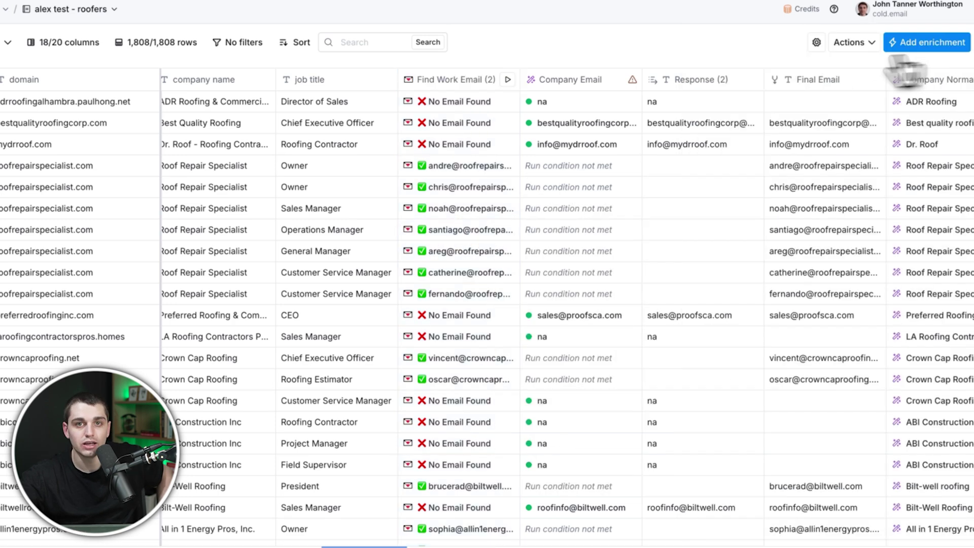
{"action": "left_click", "coordinate": [955, 43]}
Step: Read the Company Email column's prompt for finding a fallback address from each domain
{"action": "left_click", "coordinate": [574, 80]}
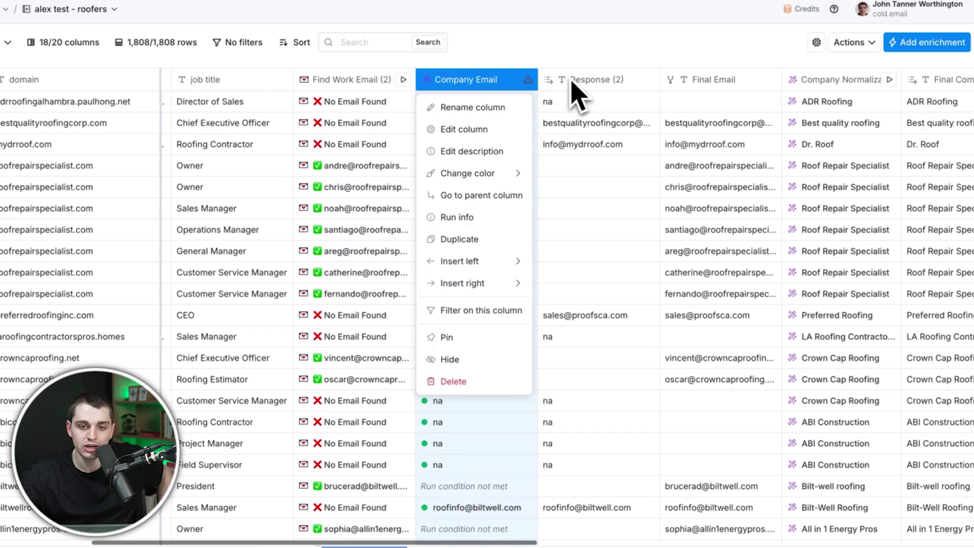
{"action": "left_click", "coordinate": [463, 133]}
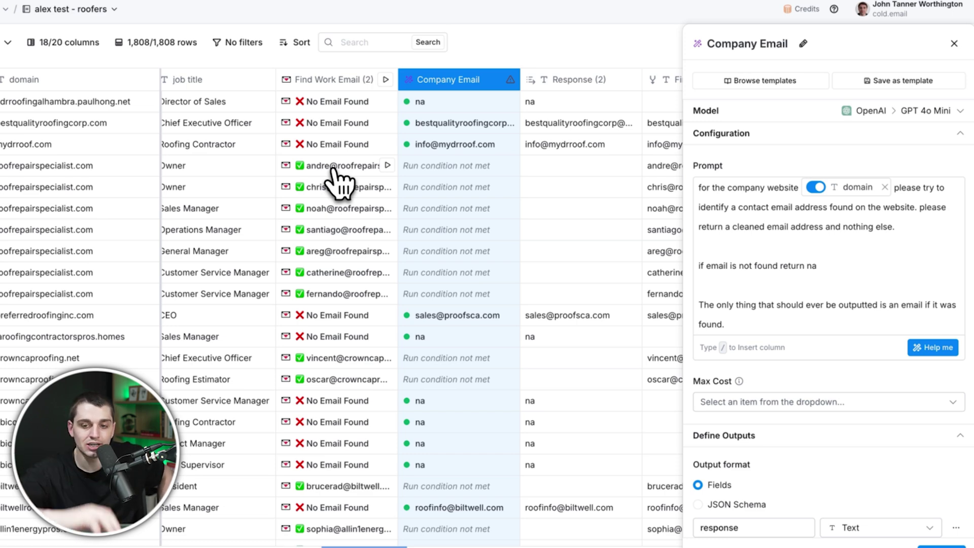
{"action": "left_click", "coordinate": [747, 203]}
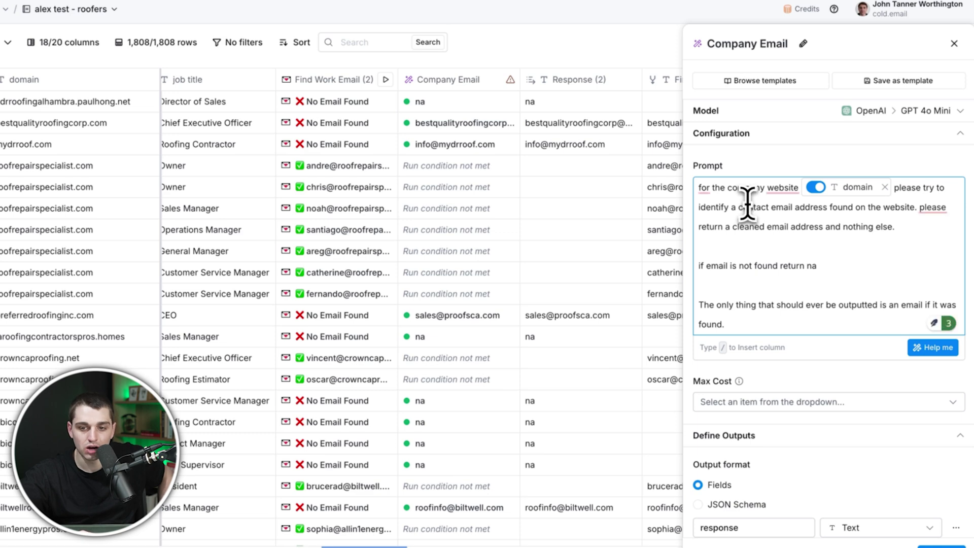
{"action": "mouse_move", "coordinate": [843, 198]}
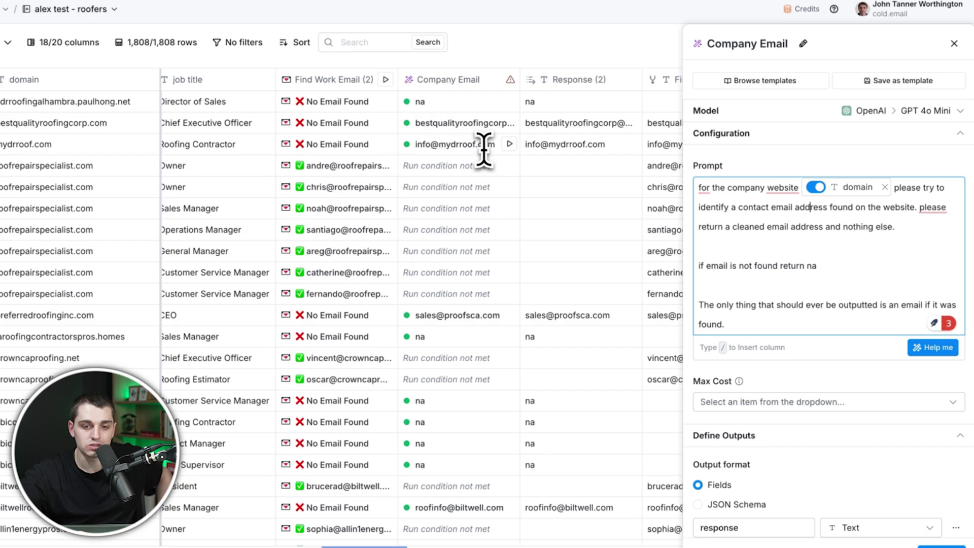
{"action": "left_click", "coordinate": [955, 43]}
Step: Scroll around the people table, then switch to the Locality and State table
{"action": "scroll", "coordinate": [740, 185], "scroll_direction": "right", "scroll_amount": 5}
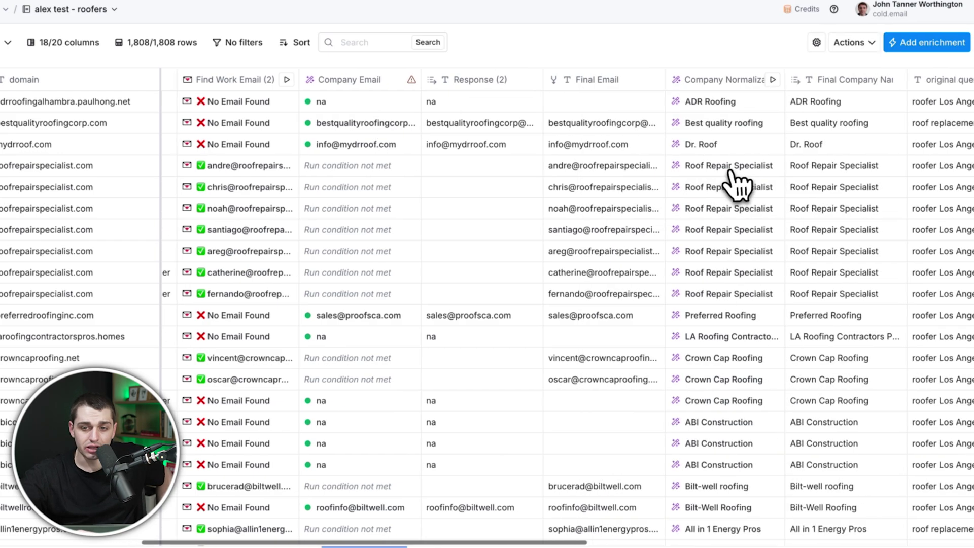
{"action": "scroll", "coordinate": [459, 208], "scroll_direction": "down", "scroll_amount": 20}
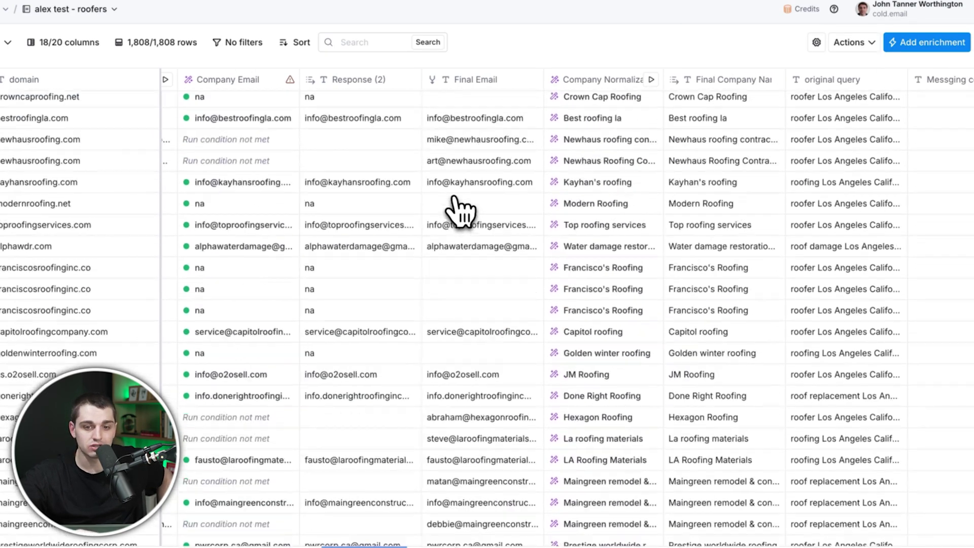
{"action": "scroll", "coordinate": [459, 208], "scroll_direction": "up", "scroll_amount": 20}
{"action": "scroll", "coordinate": [458, 211], "scroll_direction": "left", "scroll_amount": 6}
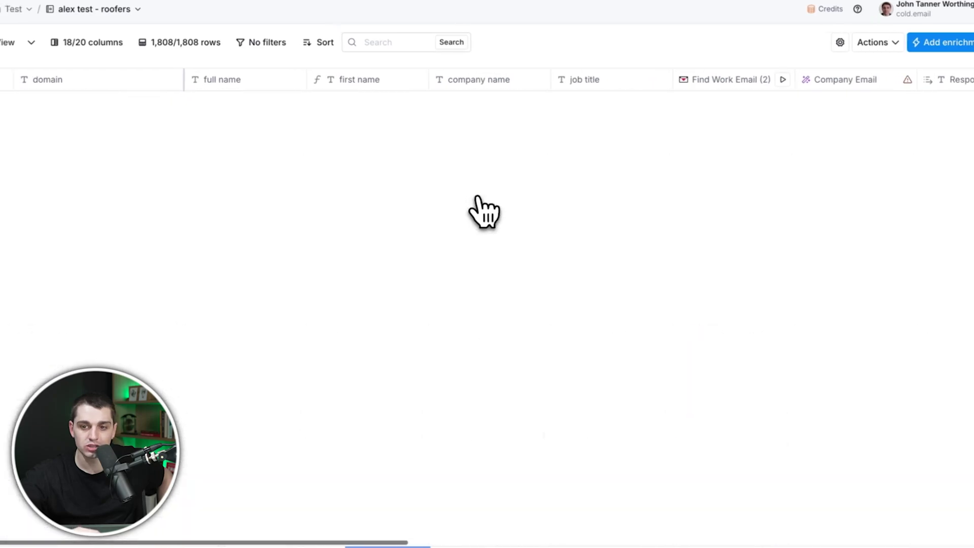
{"action": "left_click", "coordinate": [176, 541]}
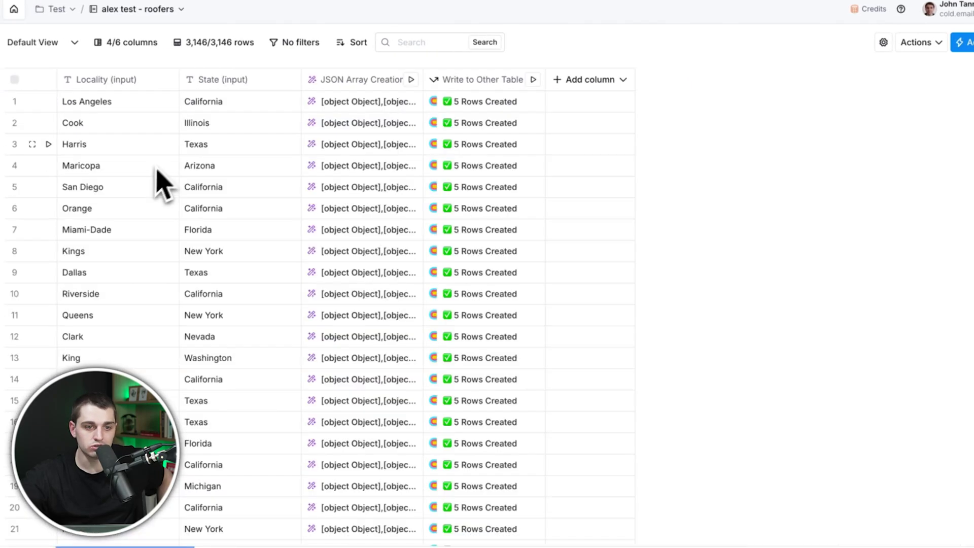
Step: Review the roofing keywords list in the JSON Array Creation column's prompt
{"action": "left_click", "coordinate": [142, 104]}
{"action": "left_click", "coordinate": [362, 79]}
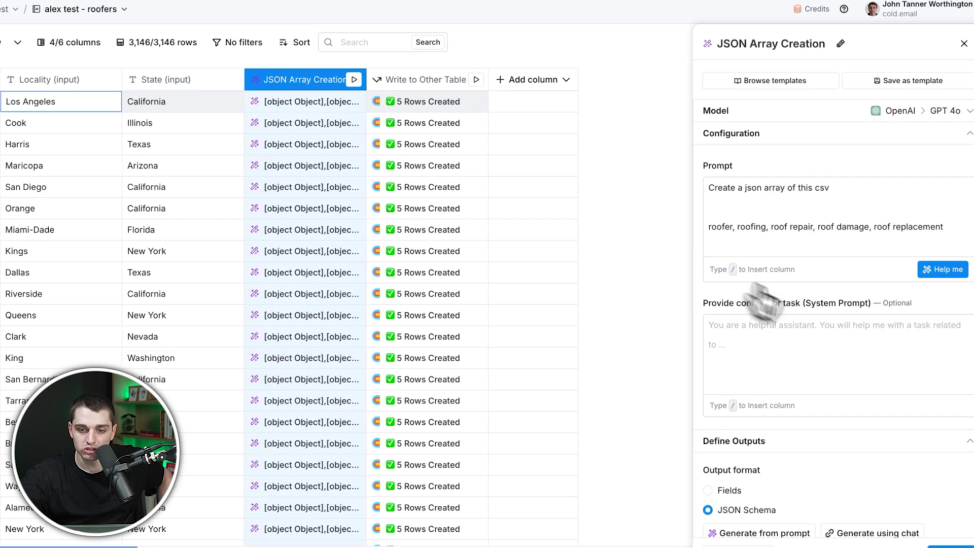
{"action": "left_click_drag", "start_coordinate": [940, 226], "coordinate": [685, 238]}
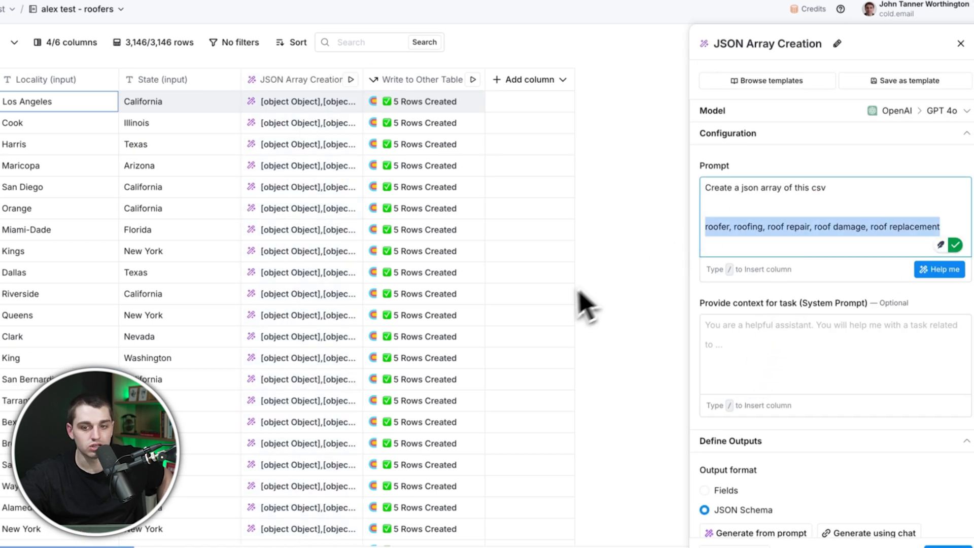
{"action": "left_click", "coordinate": [960, 43]}
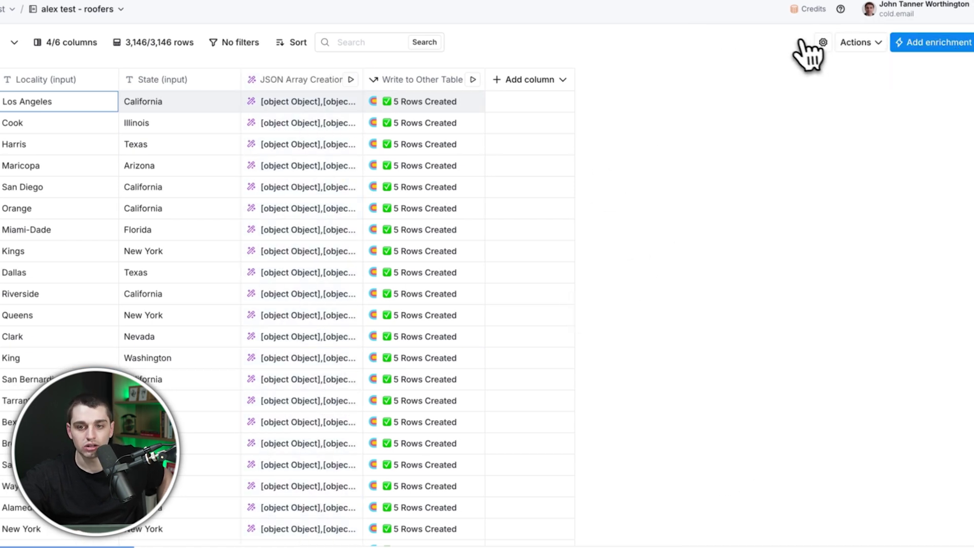
Step: Verify JSON Array Creation uses the GPT 4o model with the connected OpenAI account
{"action": "left_click", "coordinate": [303, 80]}
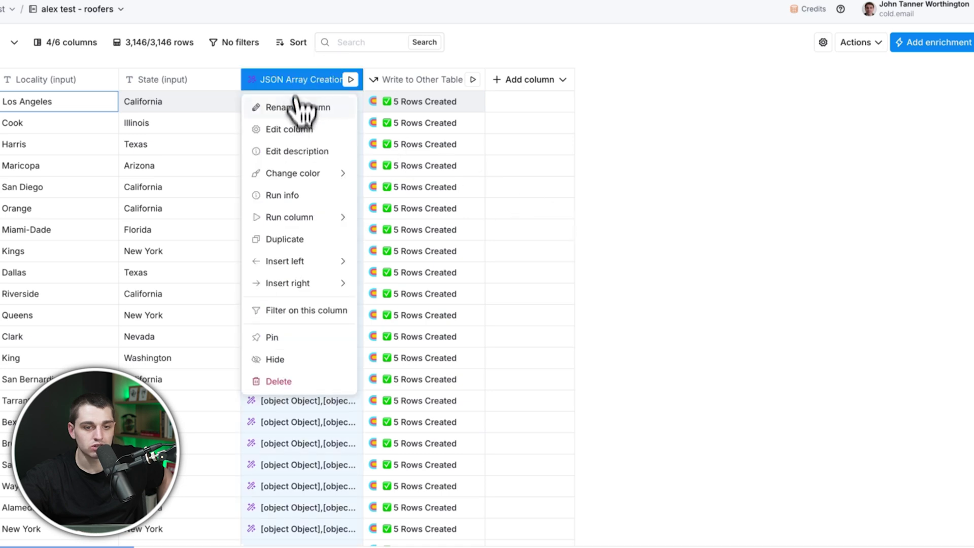
{"action": "left_click", "coordinate": [296, 128]}
{"action": "left_click", "coordinate": [882, 111]}
{"action": "left_click", "coordinate": [801, 262]}
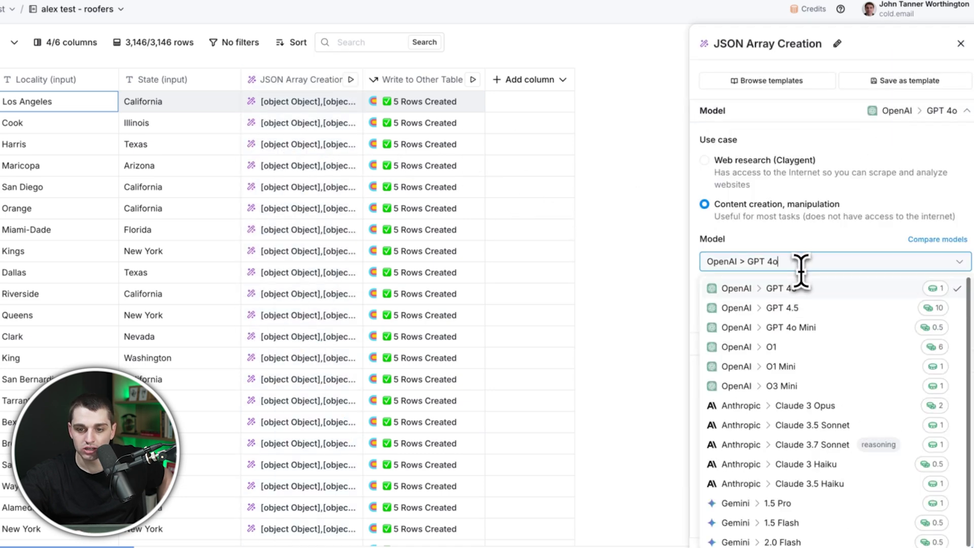
{"action": "left_click", "coordinate": [801, 260]}
{"action": "left_click", "coordinate": [812, 310]}
{"action": "left_click", "coordinate": [715, 289]}
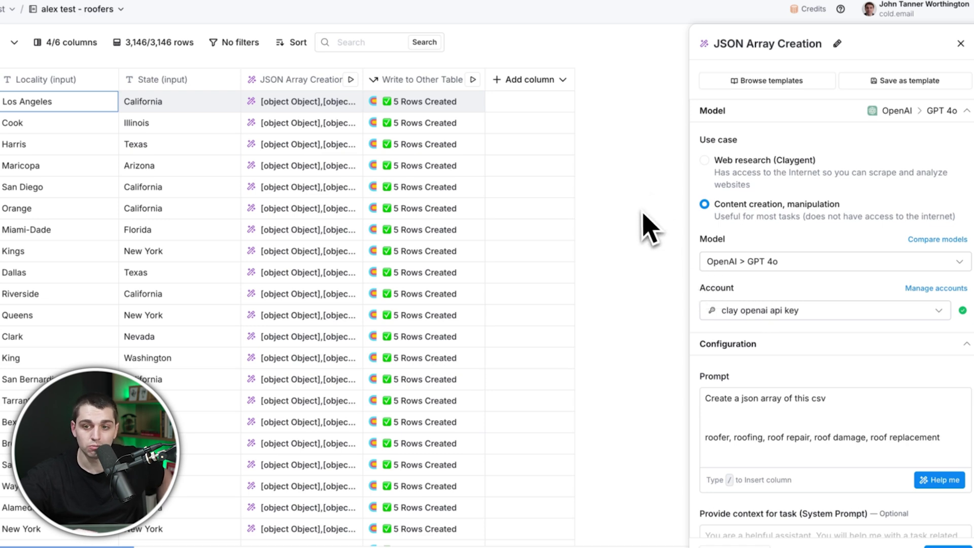
{"action": "left_click", "coordinate": [960, 43]}
Step: Return to the people table and open the workspace's Connections settings page
{"action": "left_click", "coordinate": [373, 541]}
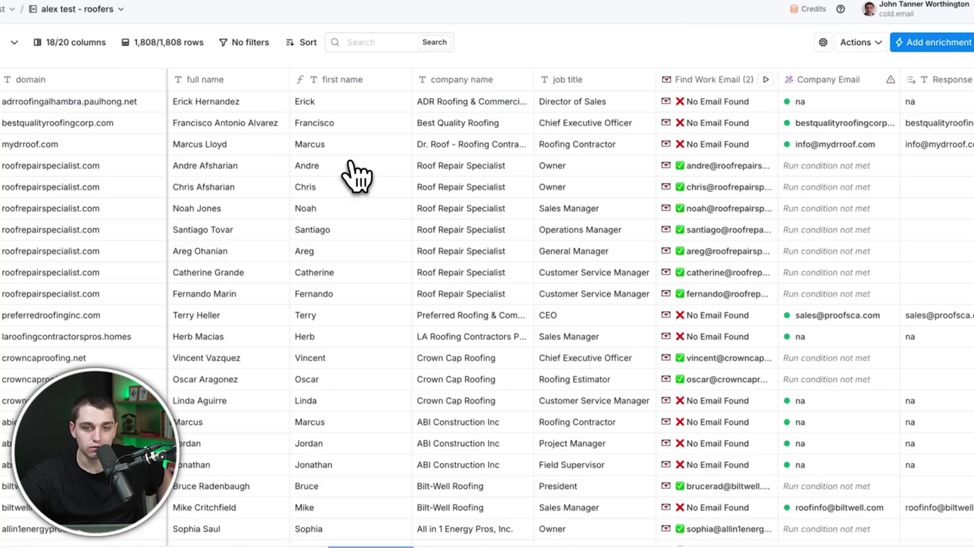
{"action": "left_click", "coordinate": [893, 11]}
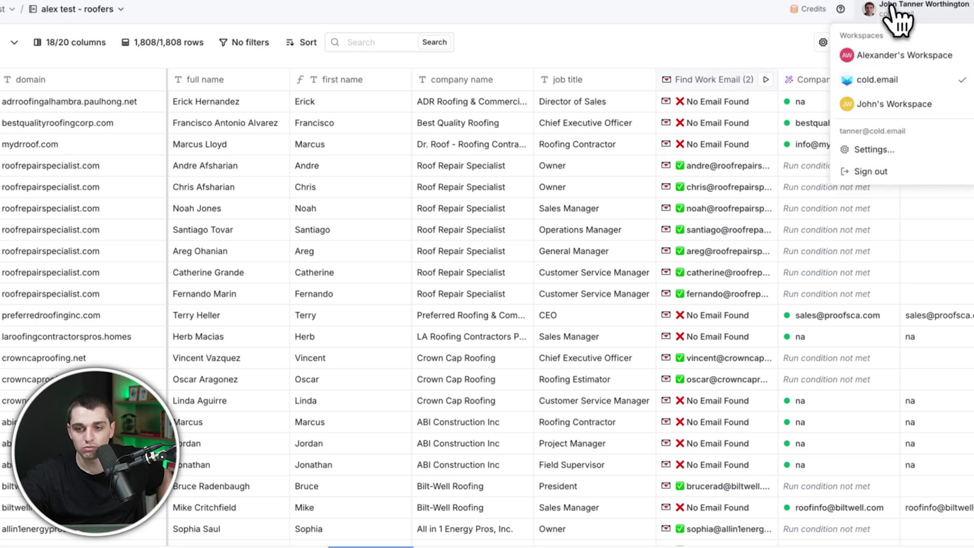
{"action": "left_click", "coordinate": [858, 154]}
{"action": "left_click", "coordinate": [51, 155]}
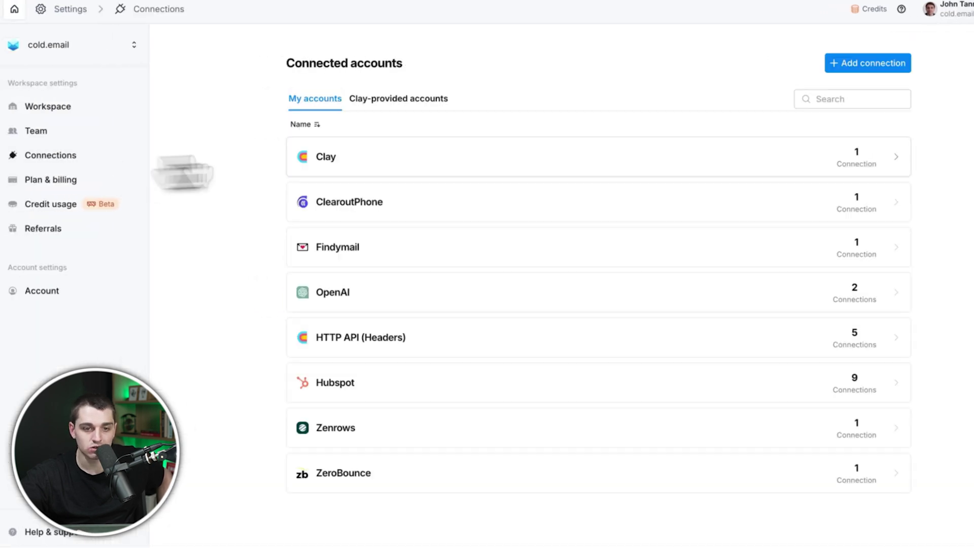
Step: Start a new account connection and search the integrations list for OpenAI
{"action": "left_click", "coordinate": [868, 63]}
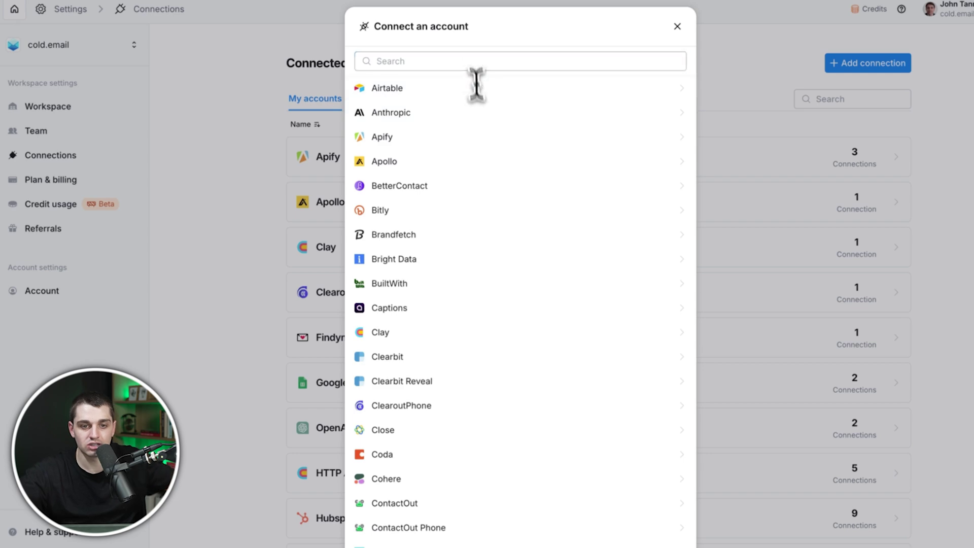
{"action": "type", "text": "find"}
{"action": "key", "text": "BackSpace"}
{"action": "key", "text": "BackSpace"}
{"action": "key", "text": "BackSpace"}
{"action": "key", "text": "BackSpace"}
{"action": "type", "text": "openai"}
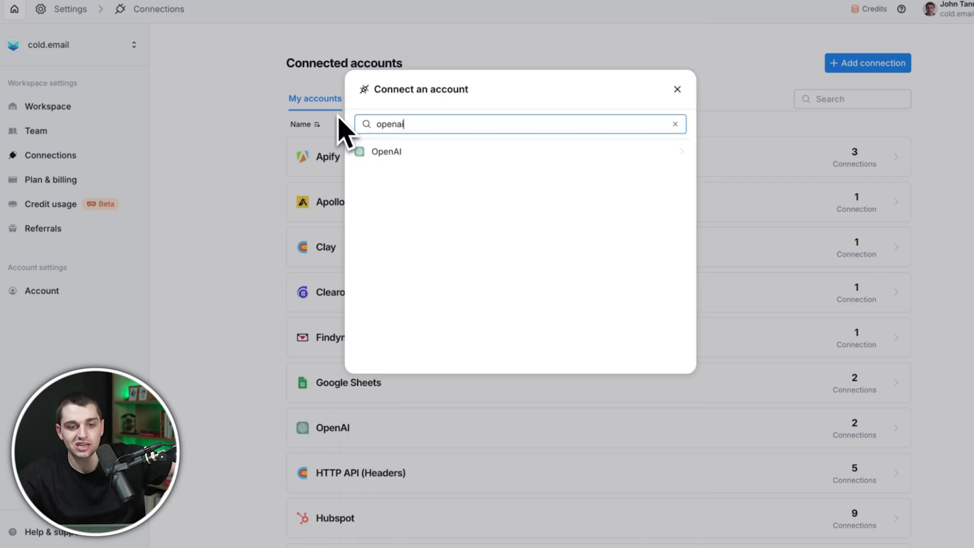